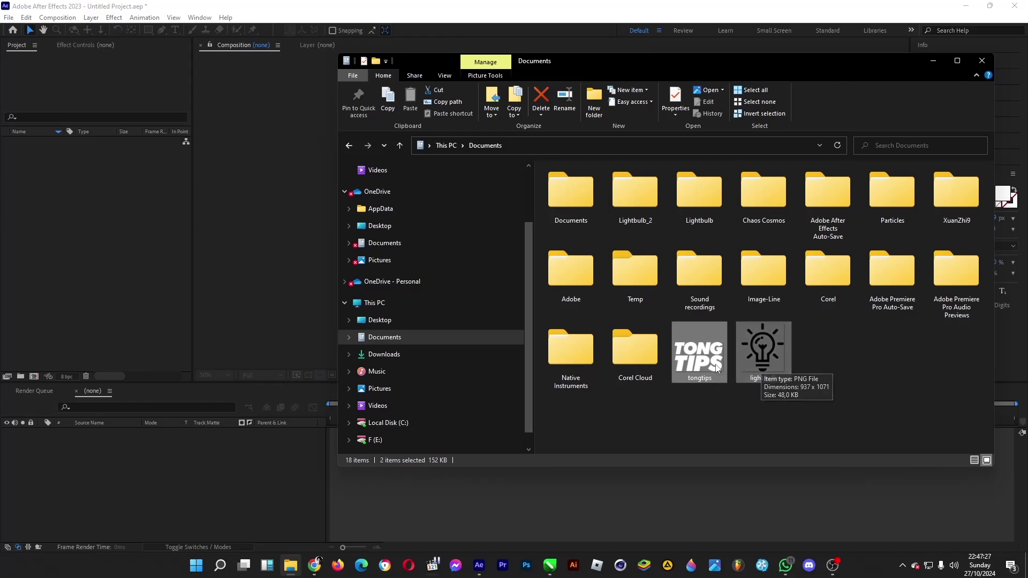
# Import tongtips.png and light bulb.png, then create a tongtips composition from tongtips.png.
pyautogui.moveTo(762, 368); pyautogui.dragTo(39, 198)
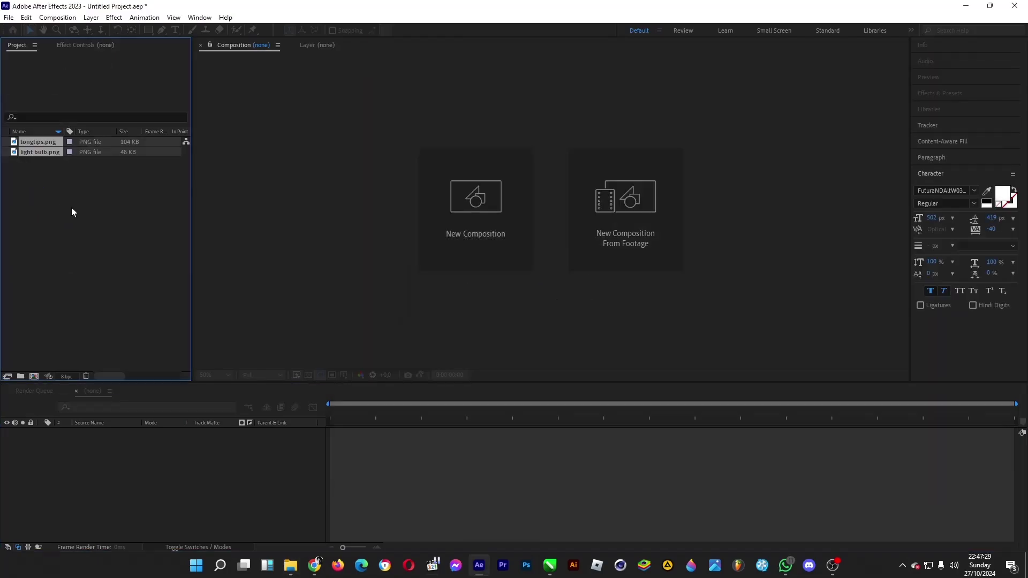
pyautogui.click(43, 143)
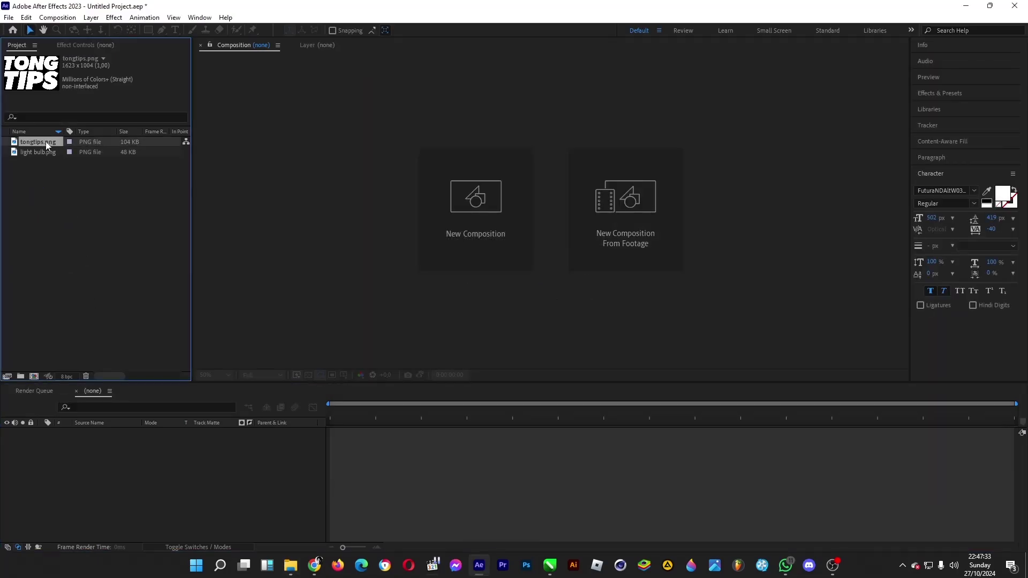
pyautogui.rightClick(40, 142)
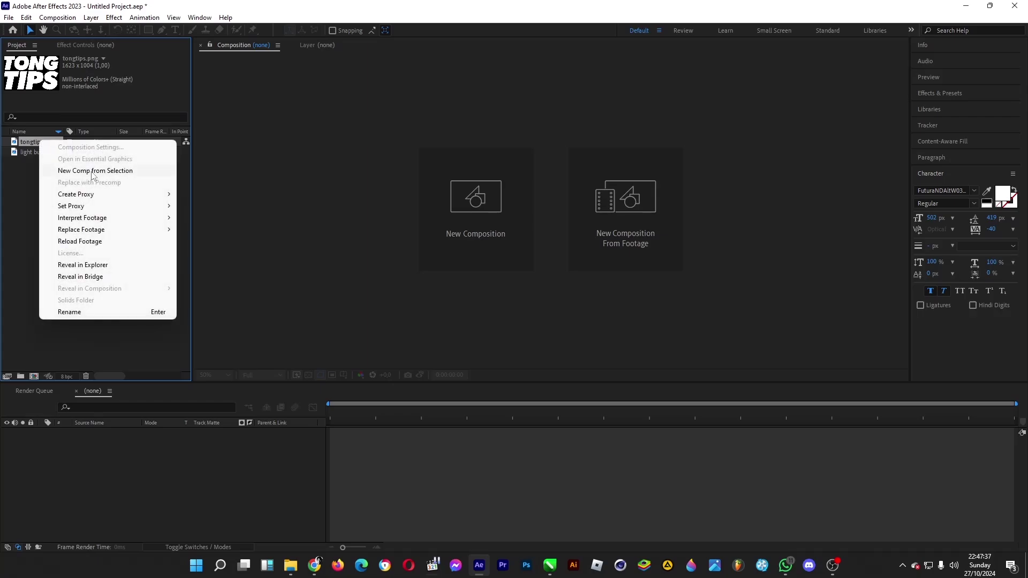
pyautogui.click(93, 173)
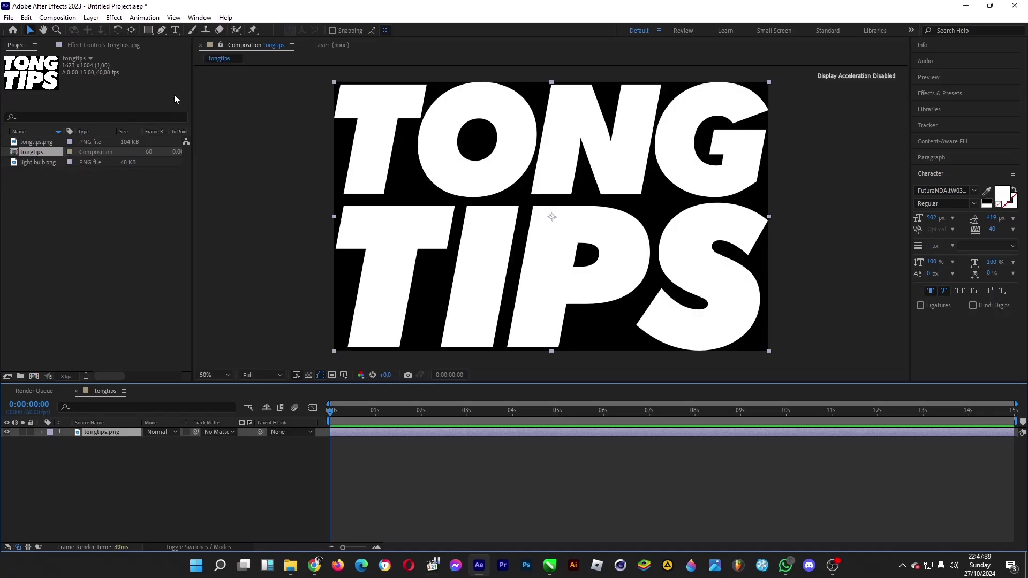
# Duplicate the tongtips.png layer and move the second layer's anchor point to the left edge.
pyautogui.hotkey('ctrl', 'd')
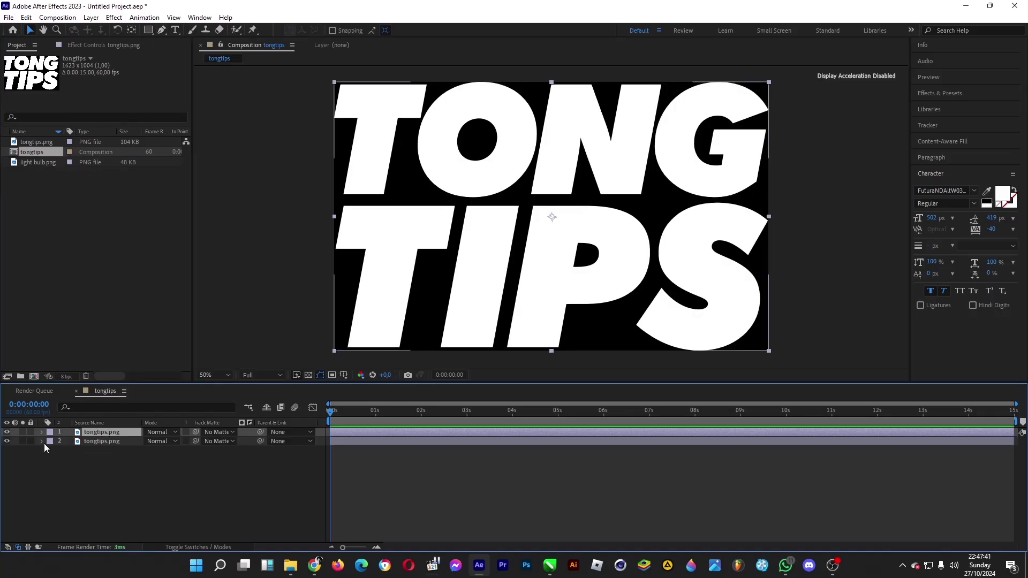
pyautogui.click(41, 442)
pyautogui.click(42, 432)
pyautogui.click(102, 451)
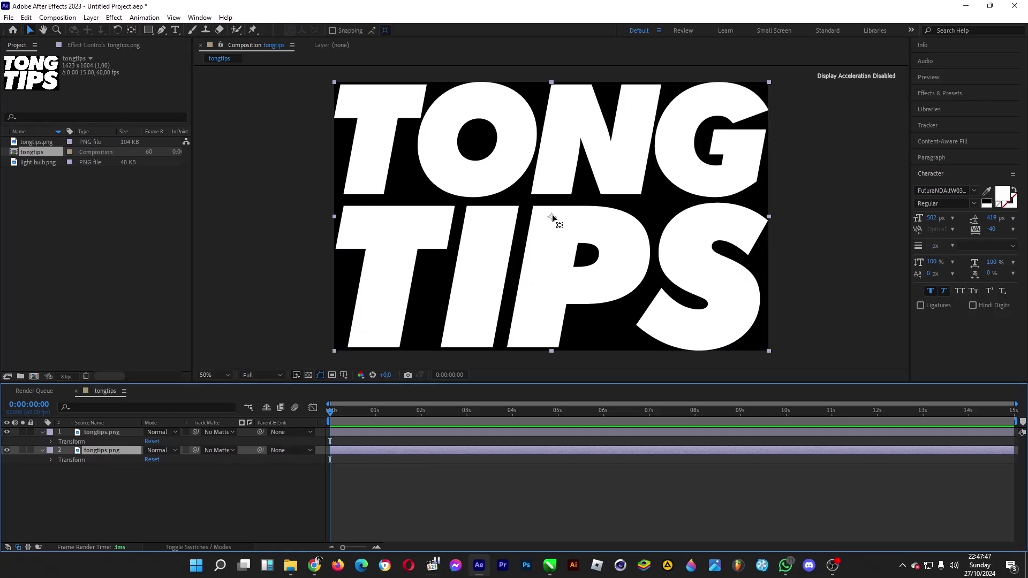
pyautogui.press('y')
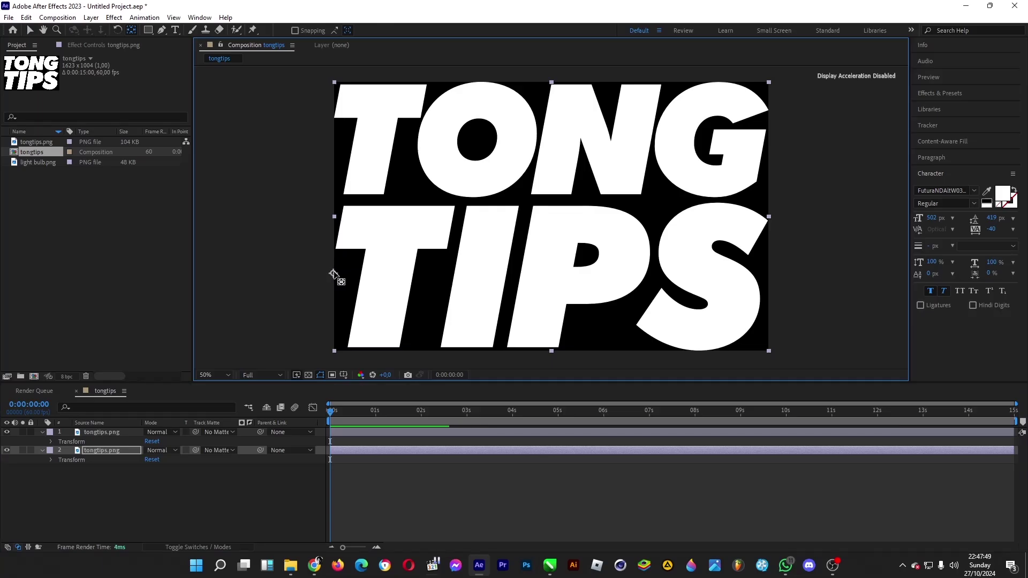
pyautogui.press('v')
# Center the top layer's anchor point, then move it to the right edge by the S.
pyautogui.click(106, 434)
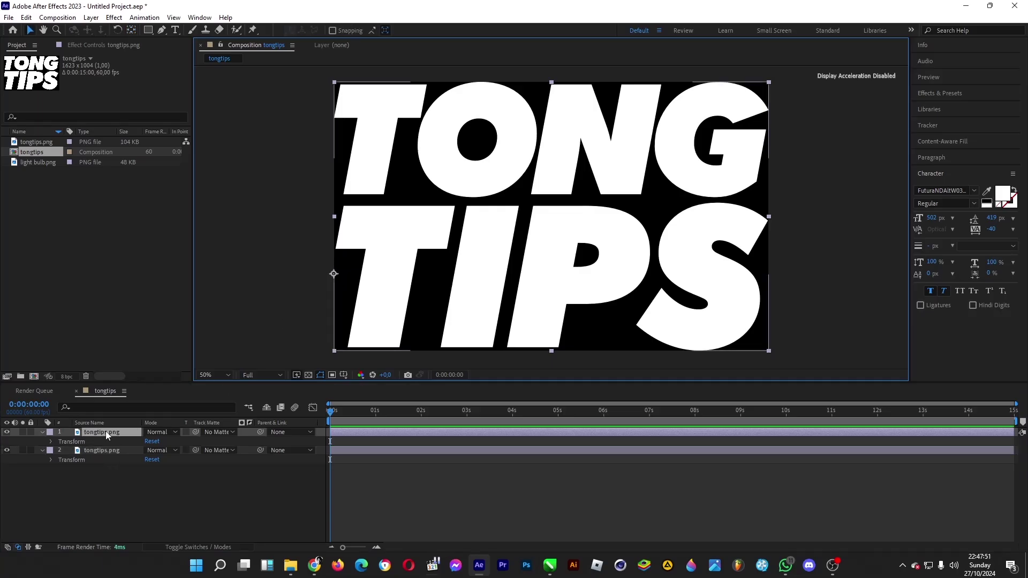
pyautogui.hotkey('ctrl', 'alt', 'Home')
pyautogui.press('y')
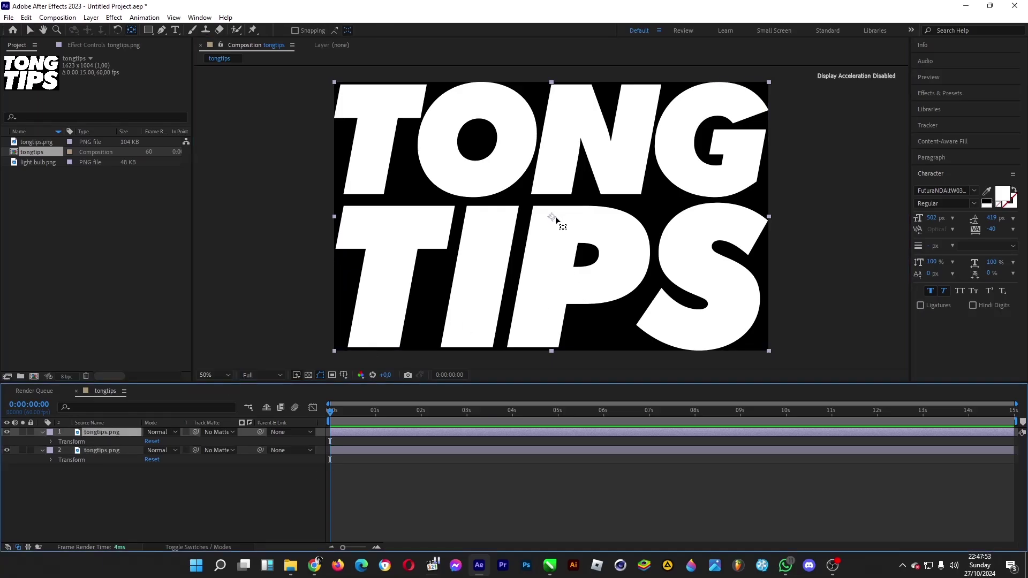
pyautogui.moveTo(552, 216); pyautogui.dragTo(767, 247)
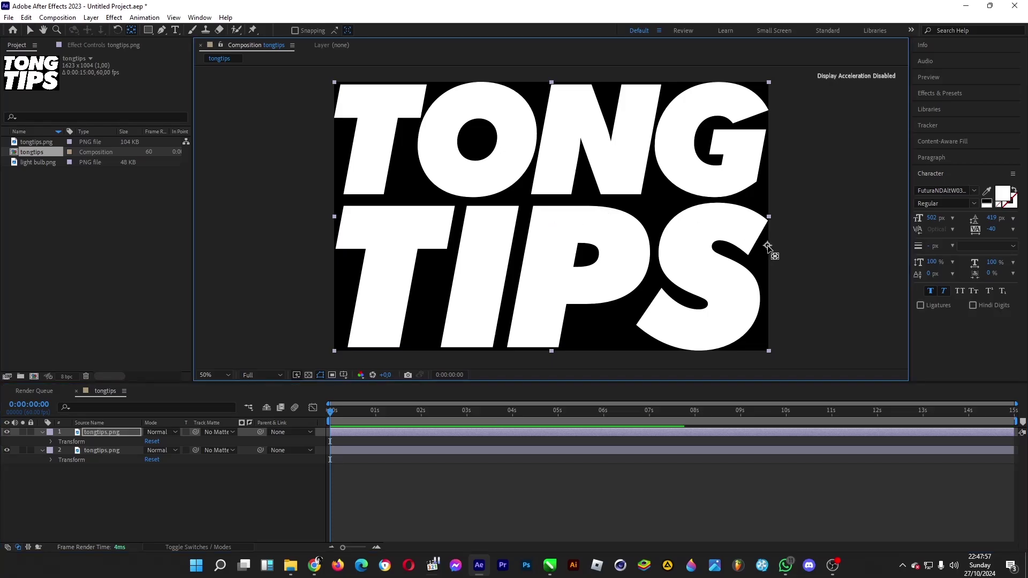
# Unlink Scale proportions on both tongtips.png layers and set Scale keyframes at 0 s.
pyautogui.press('v')
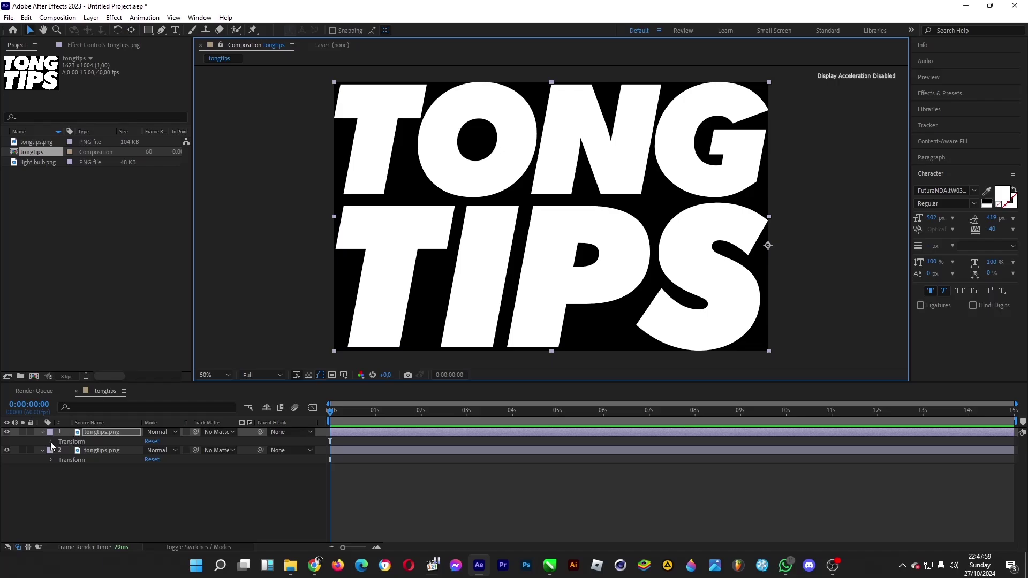
pyautogui.click(51, 441)
pyautogui.click(51, 505)
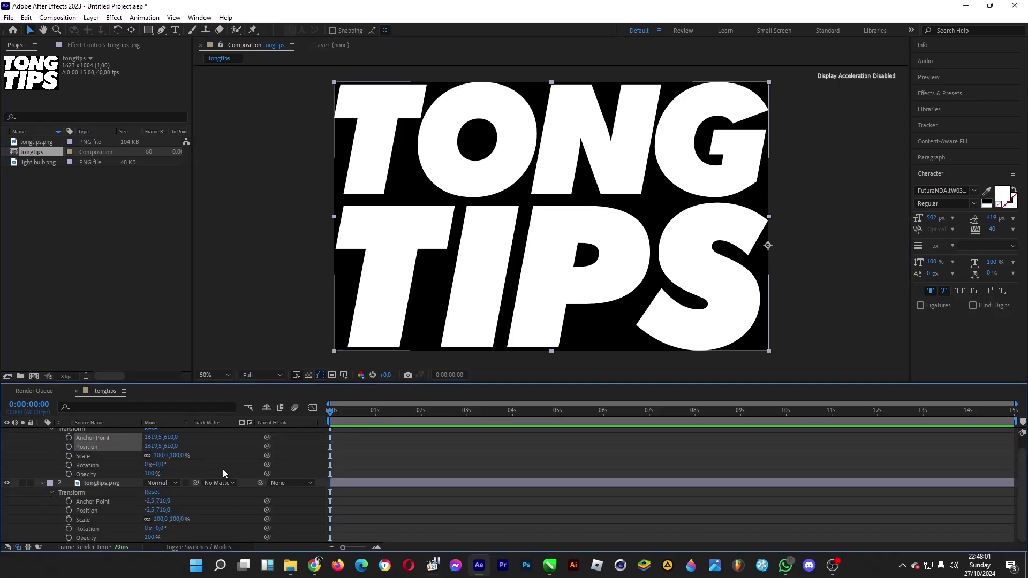
pyautogui.click(299, 451)
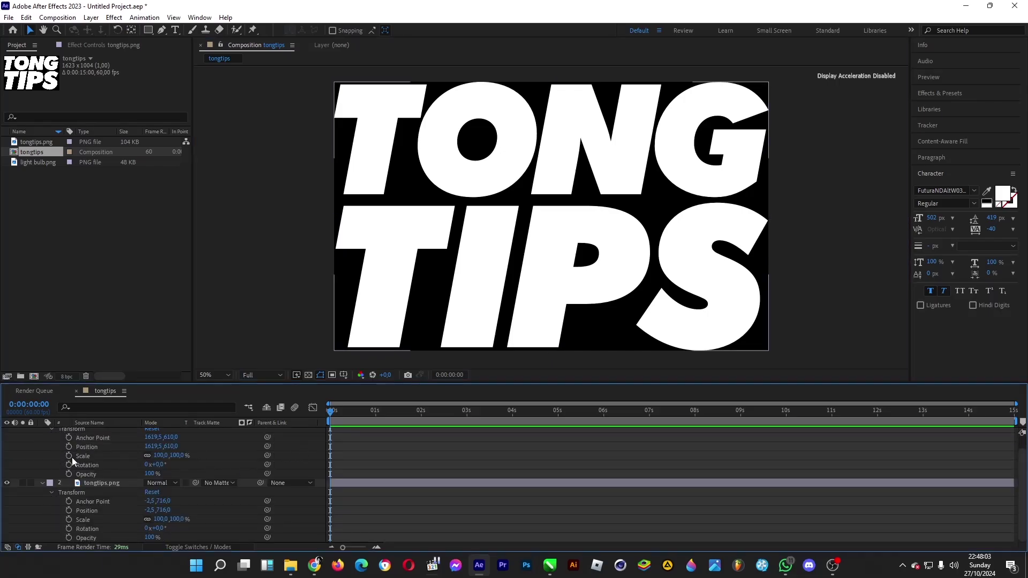
pyautogui.click(146, 455)
pyautogui.click(147, 518)
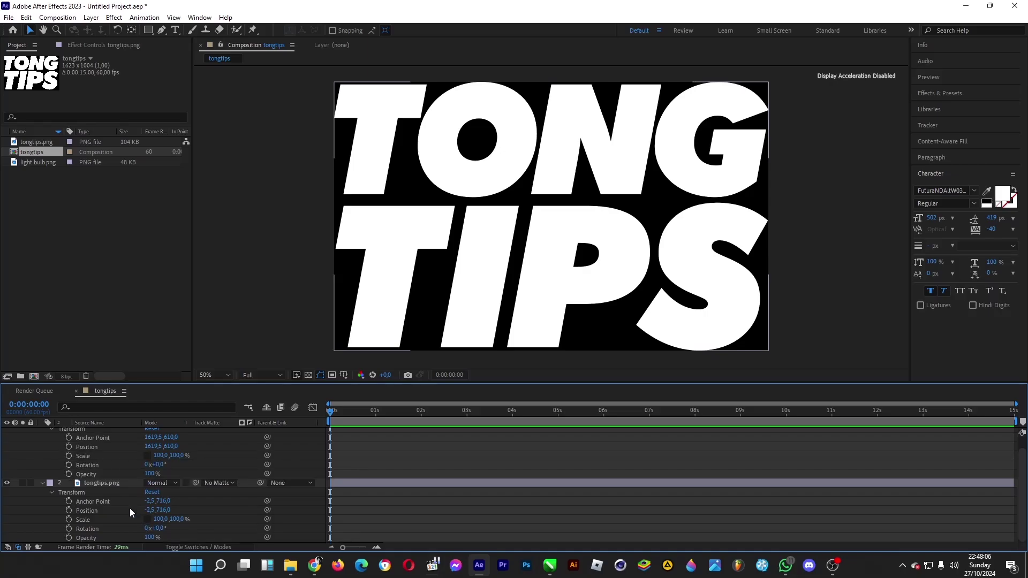
pyautogui.click(68, 455)
pyautogui.click(68, 519)
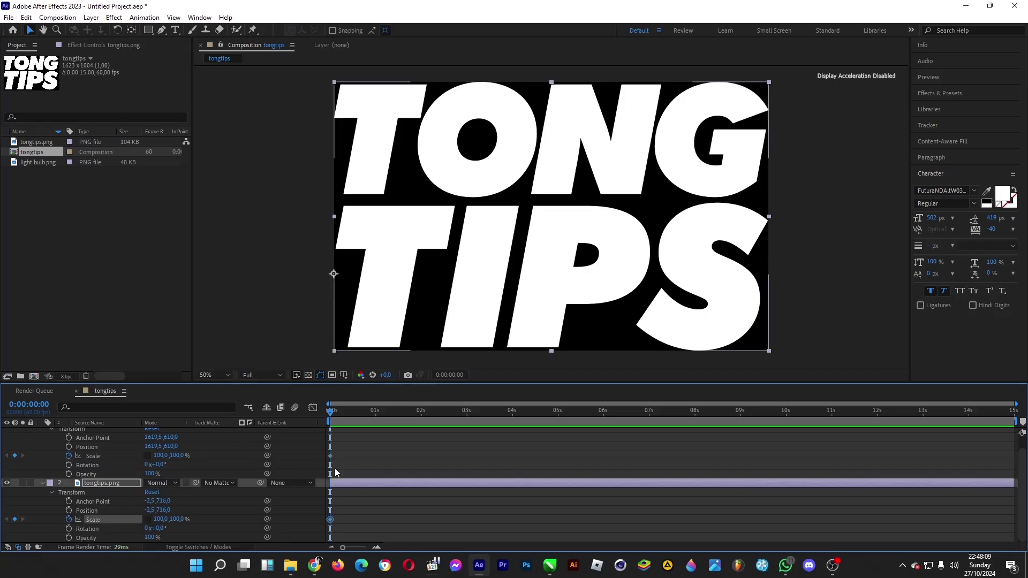
# At 5 s set the top layer's horizontal Scale to 0%, then scrub from the start to check.
pyautogui.click(558, 417)
pyautogui.moveTo(162, 456); pyautogui.dragTo(181, 454)
pyautogui.hotkey('ctrl', 'z')
pyautogui.click(163, 456)
pyautogui.write('0')
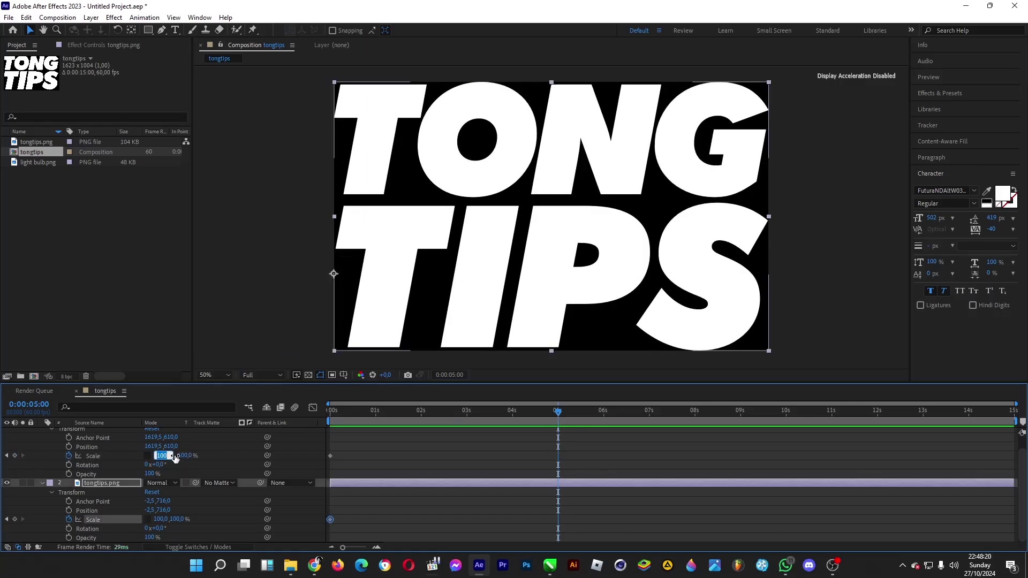
pyautogui.press('Return')
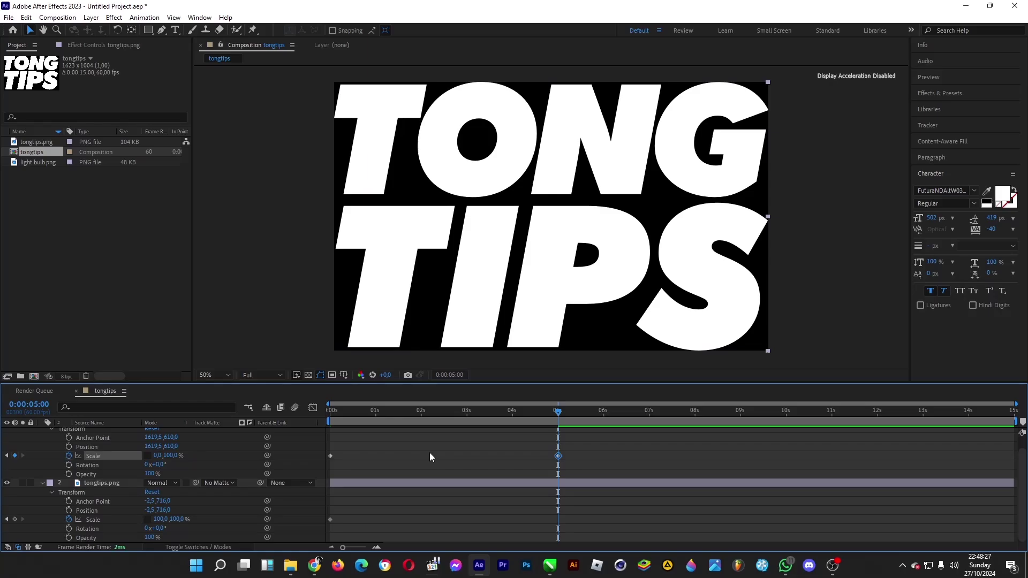
pyautogui.click(330, 412)
pyautogui.moveTo(330, 413); pyautogui.dragTo(299, 419)
# Give the second layer's horizontal Scale 0% at the start and 100% at 5 s.
pyautogui.click(159, 520)
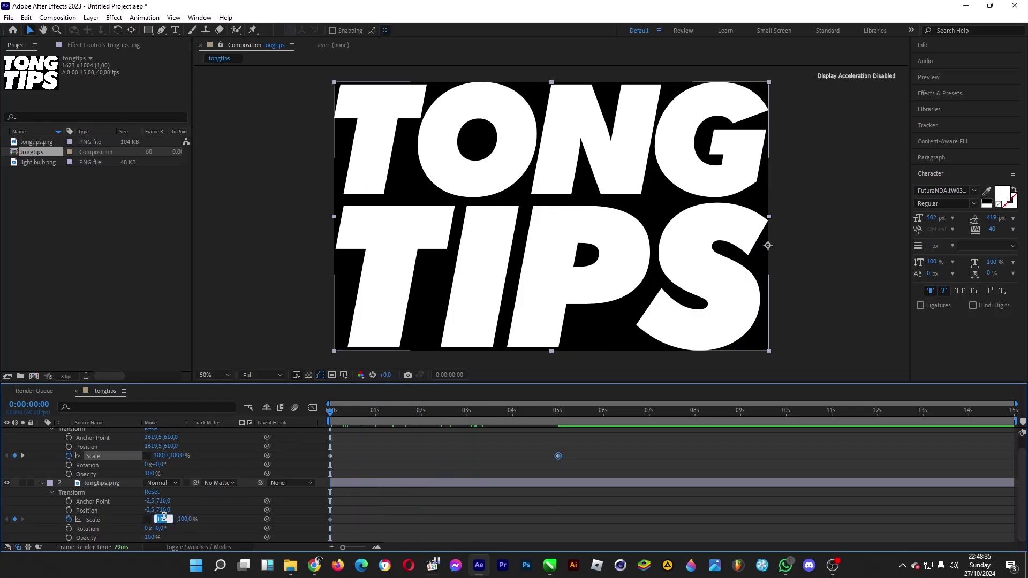
pyautogui.write('0')
pyautogui.press('Return')
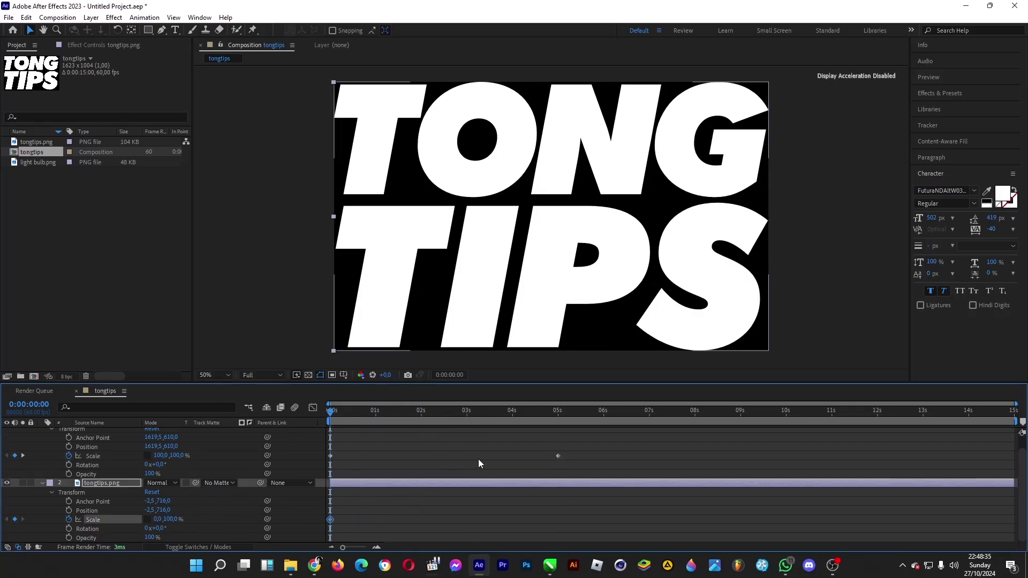
pyautogui.click(558, 413)
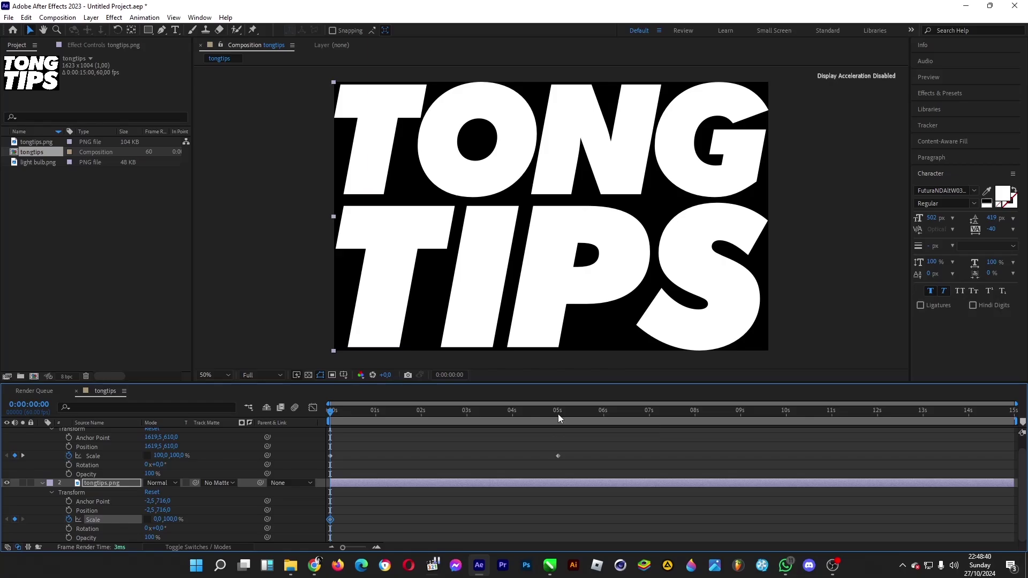
pyautogui.click(377, 547)
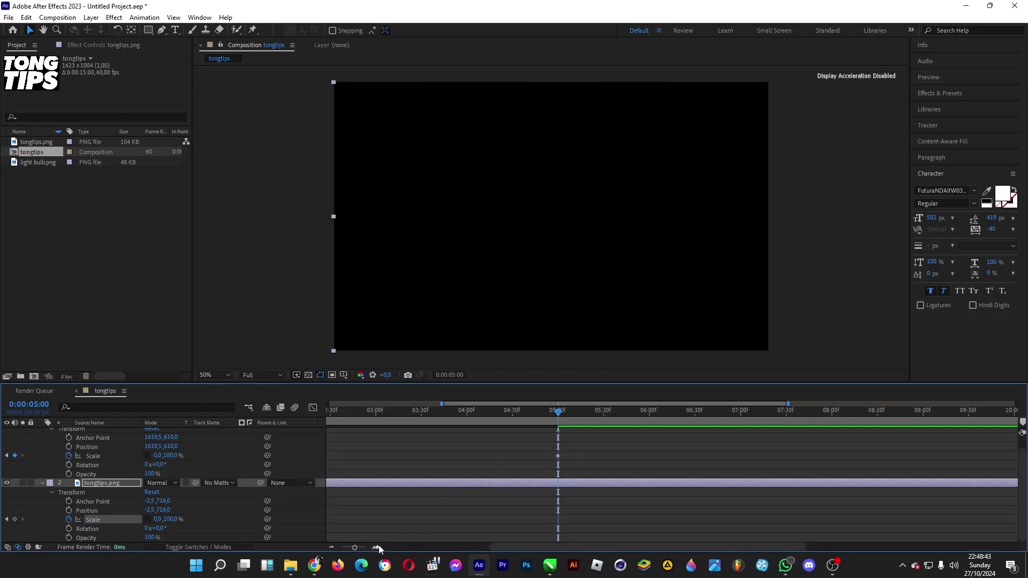
pyautogui.click(378, 545)
pyautogui.click(158, 520)
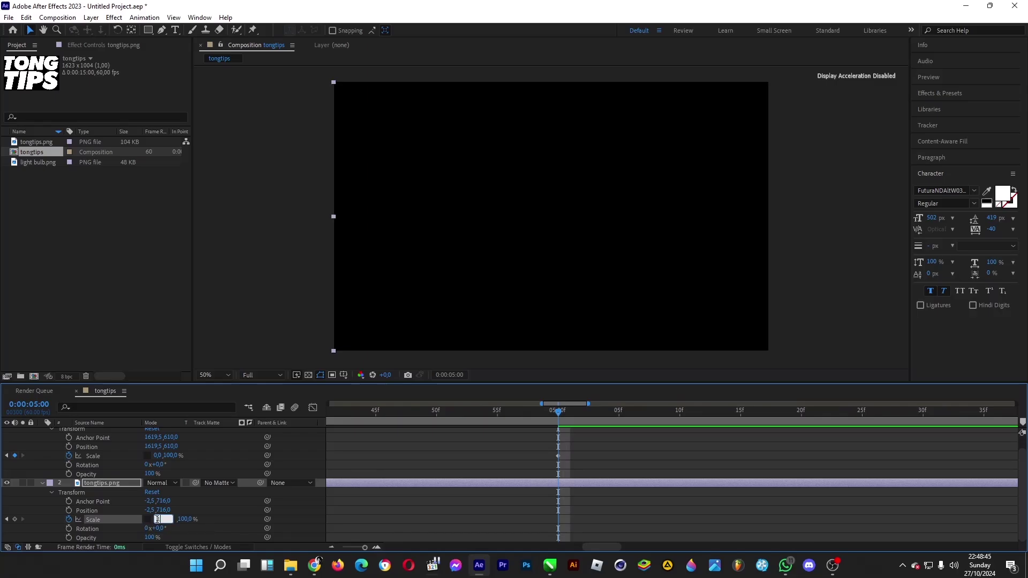
pyautogui.write('100')
pyautogui.press('Return')
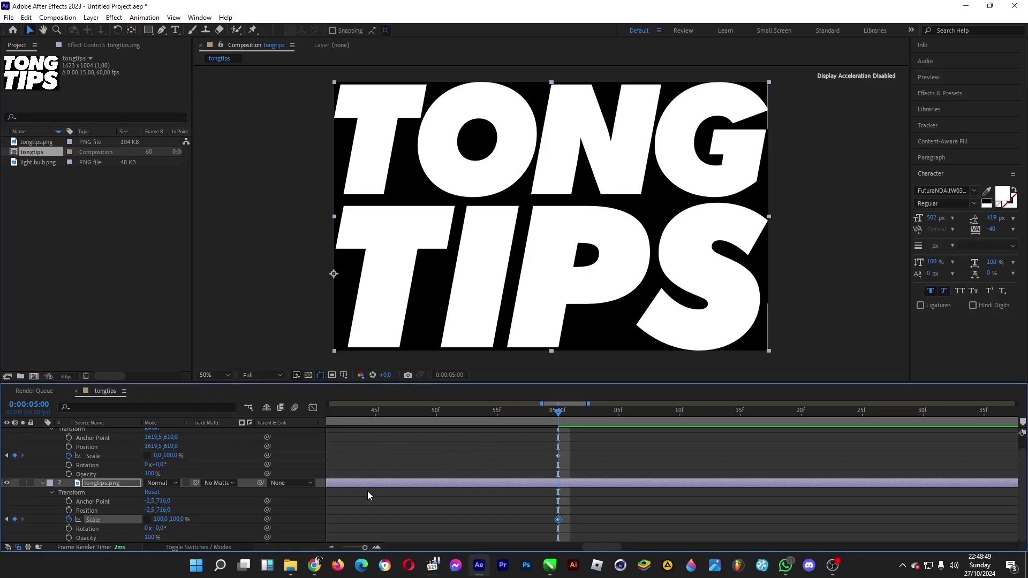
# Zoom the timeline out to the full 15 seconds and preview the scale animation from the start.
pyautogui.moveTo(352, 547); pyautogui.dragTo(343, 547)
pyautogui.press('Home')
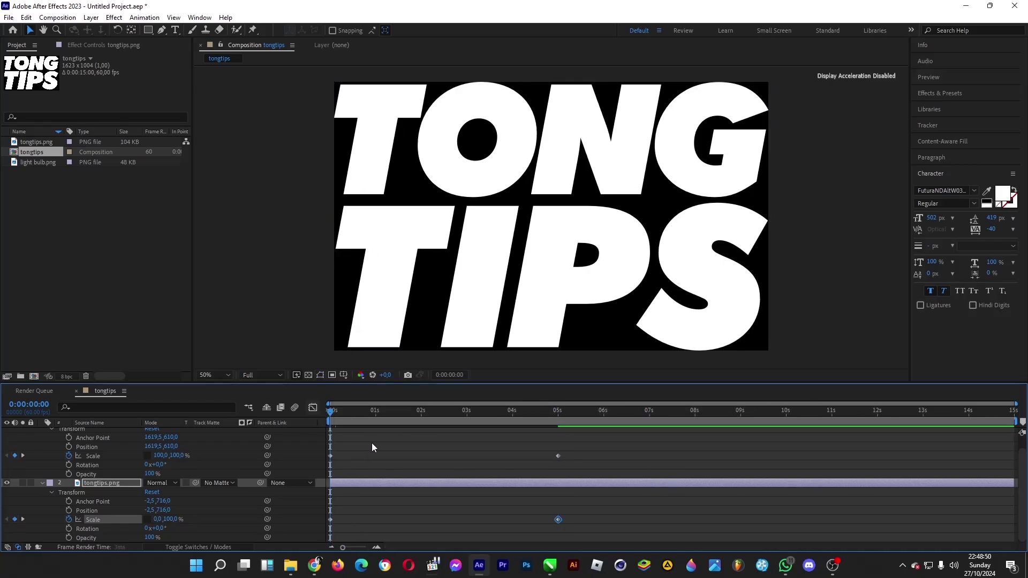
pyautogui.press('space')
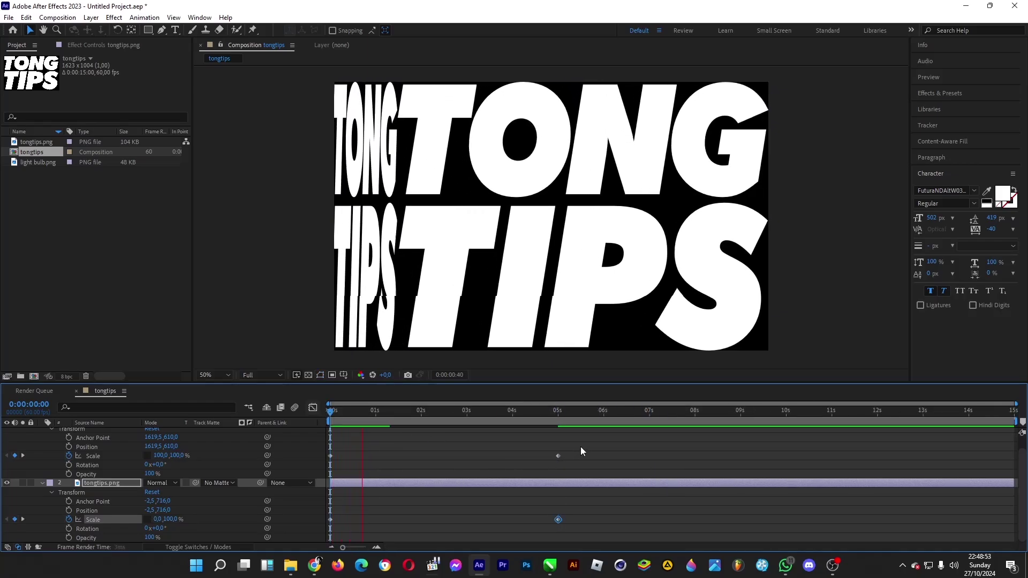
pyautogui.press('space')
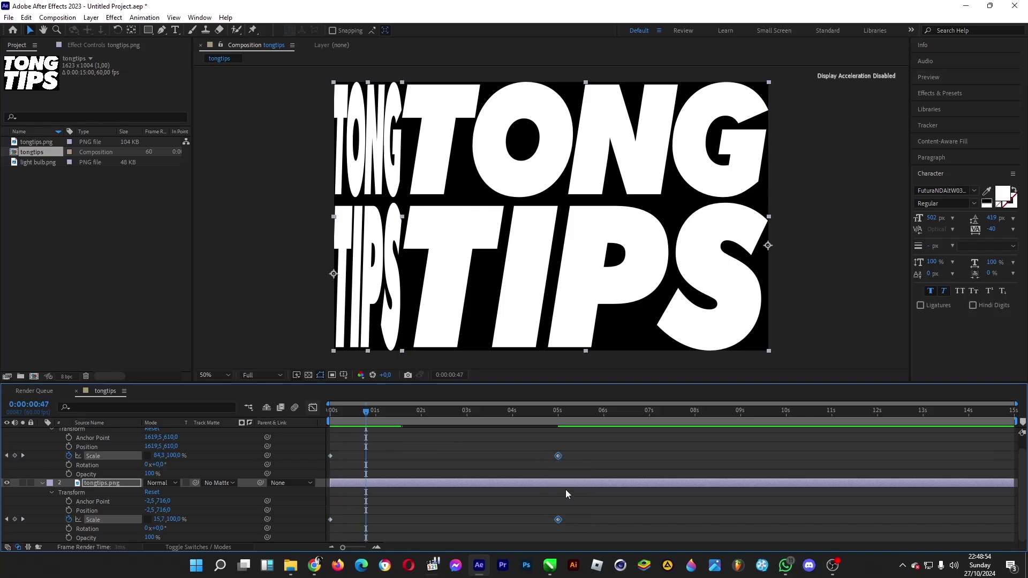
# Apply Easy Ease In to the Scale keyframes and set Incoming Influence to 200%.
pyautogui.rightClick(555, 521)
pyautogui.moveTo(610, 513)
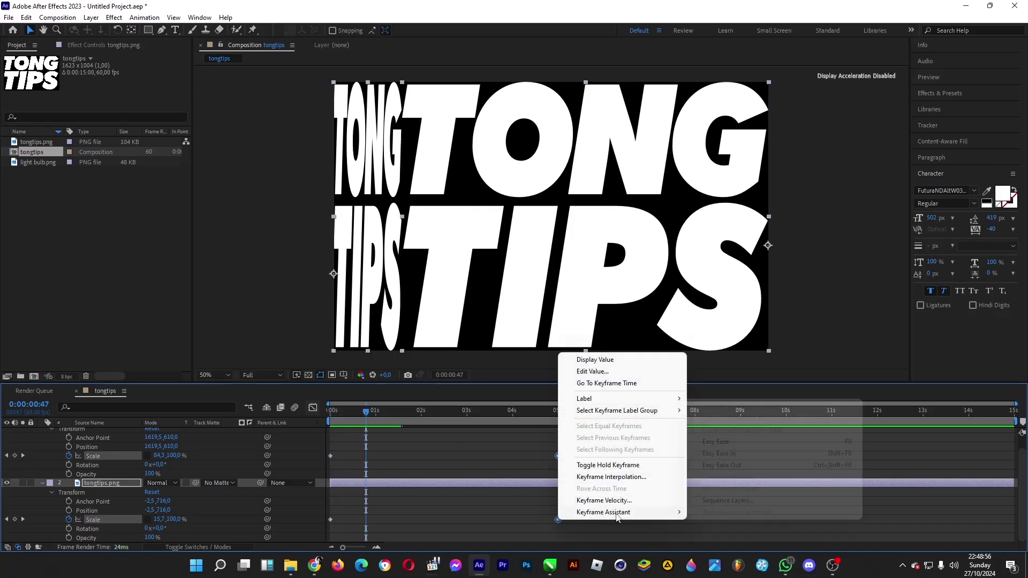
pyautogui.click(723, 454)
pyautogui.rightClick(558, 456)
pyautogui.click(593, 435)
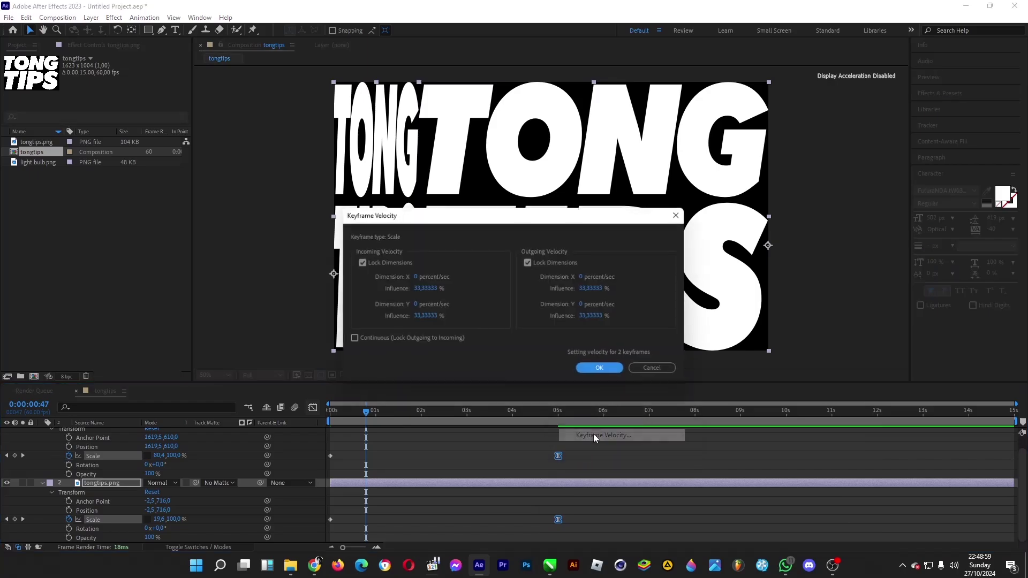
pyautogui.click(427, 288)
pyautogui.write('200')
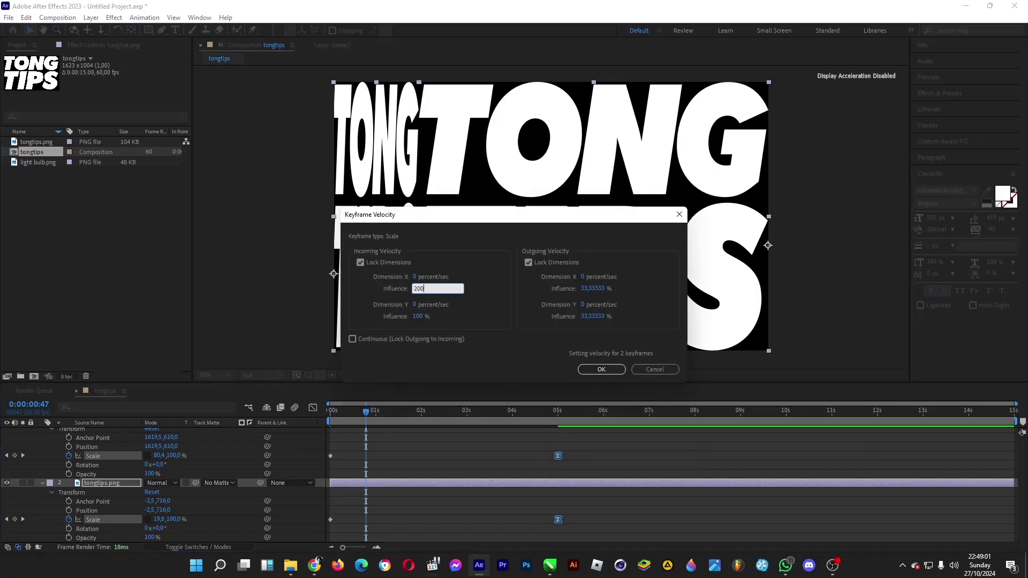
pyautogui.press('Return')
# Preview the eased animation from the start, then begin a new composition.
pyautogui.click(353, 427)
pyautogui.moveTo(342, 412); pyautogui.dragTo(315, 416)
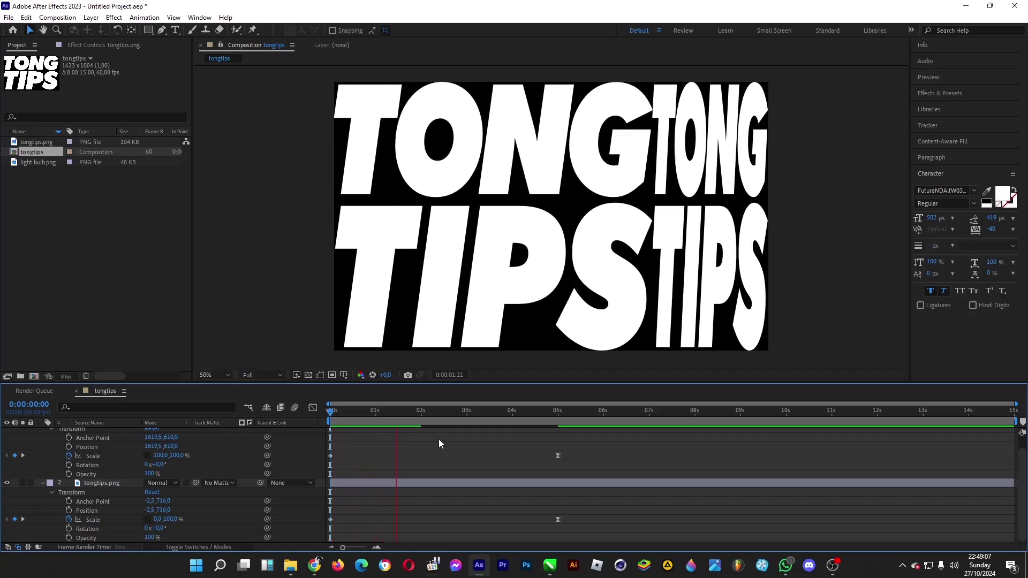
pyautogui.press('space')
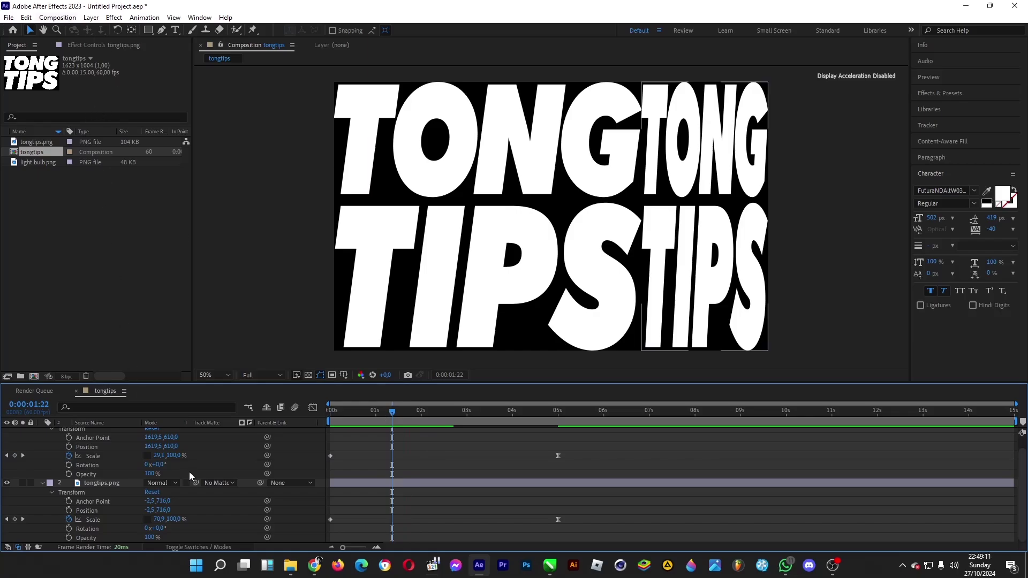
pyautogui.click(57, 17)
pyautogui.click(59, 26)
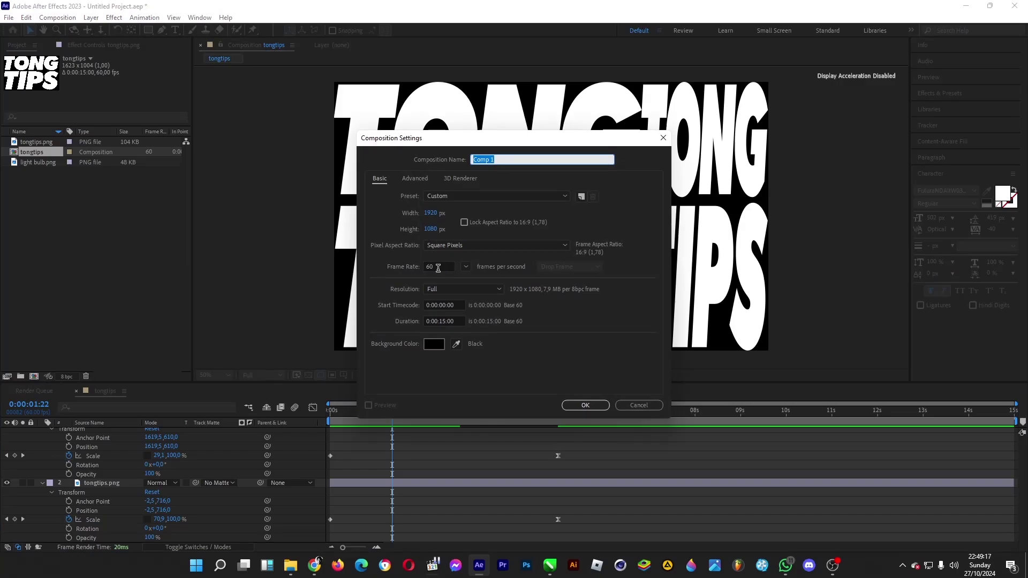
# Create the 1920 x 1080, 60 fps Comp 1 and place the tongtips comp in it at 77% scale.
pyautogui.click(585, 406)
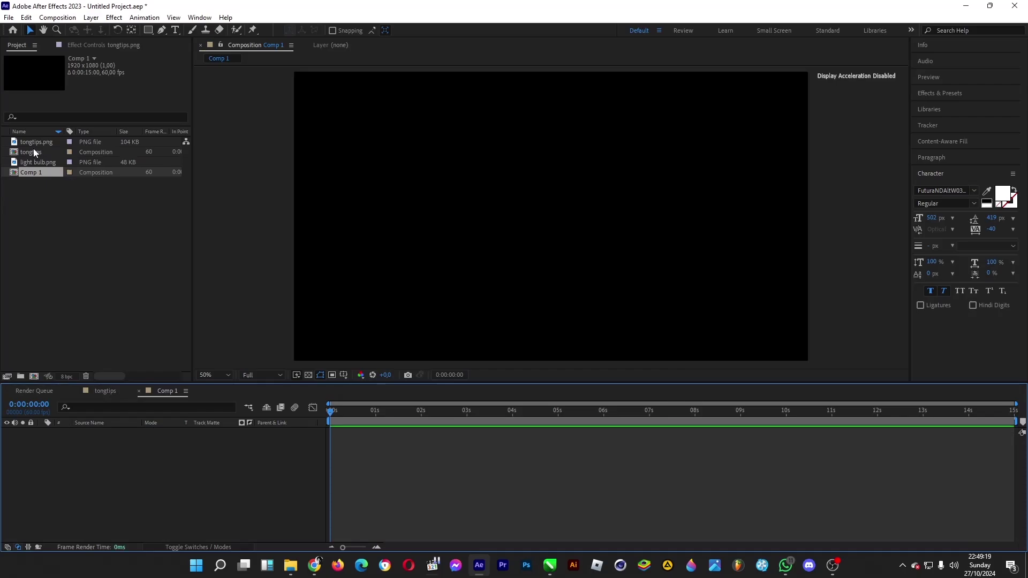
pyautogui.moveTo(35, 153); pyautogui.dragTo(194, 460)
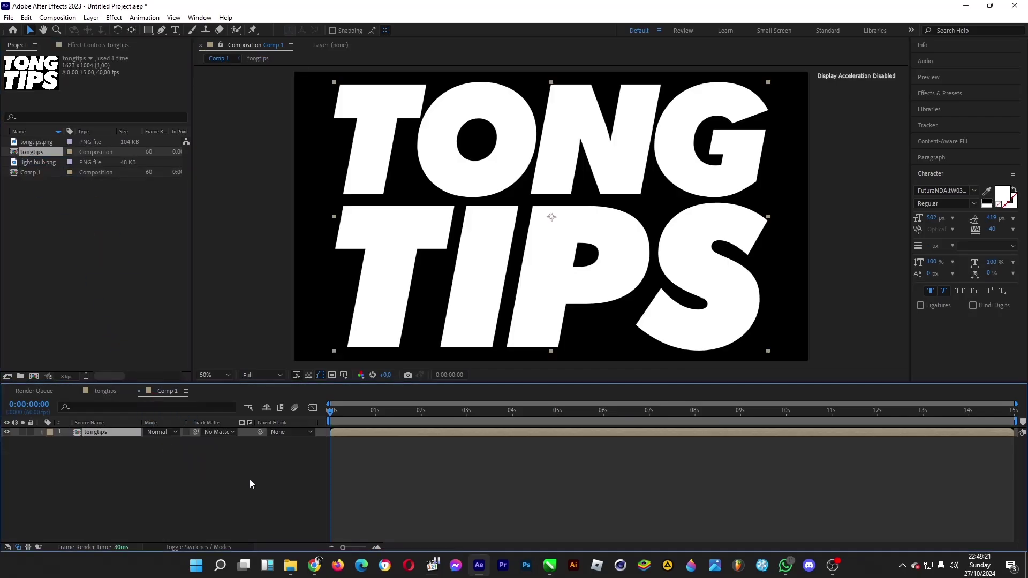
pyautogui.click(42, 432)
pyautogui.click(51, 442)
pyautogui.moveTo(159, 469); pyautogui.dragTo(150, 473)
# Pre-compose the tongtips layer into tongtips Comp 1.
pyautogui.rightClick(253, 510)
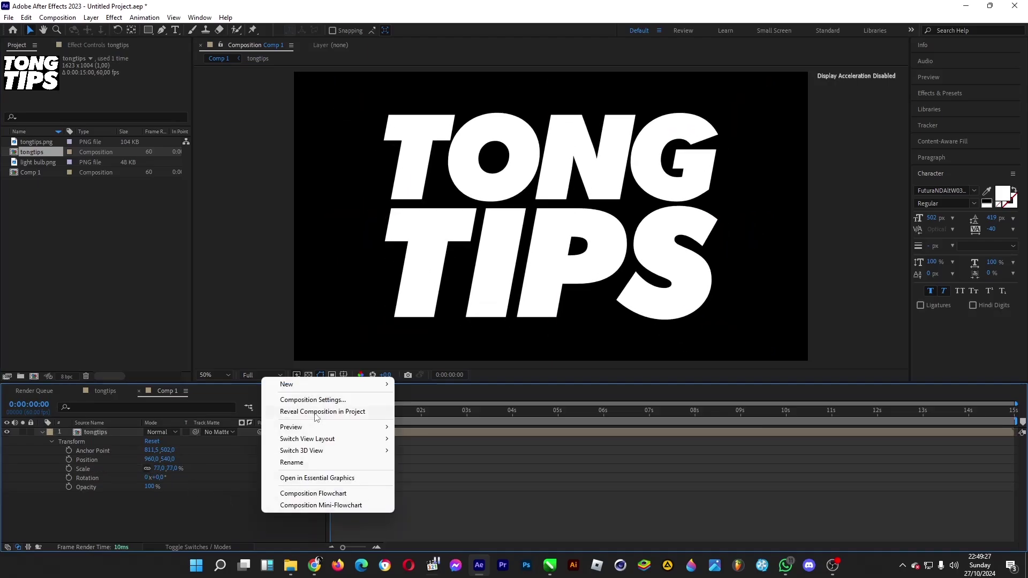
pyautogui.moveTo(328, 386)
pyautogui.click(93, 431)
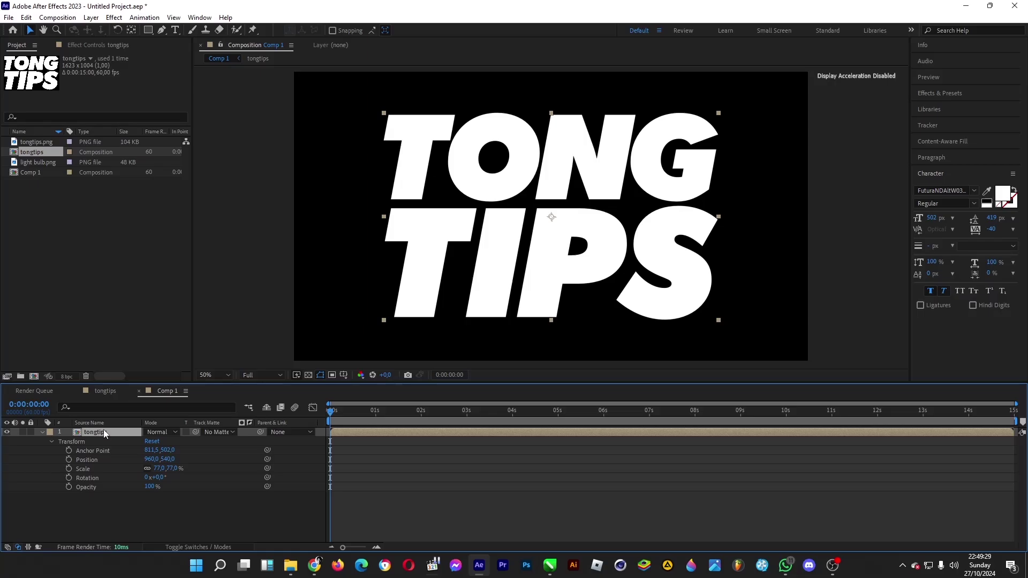
pyautogui.rightClick(104, 429)
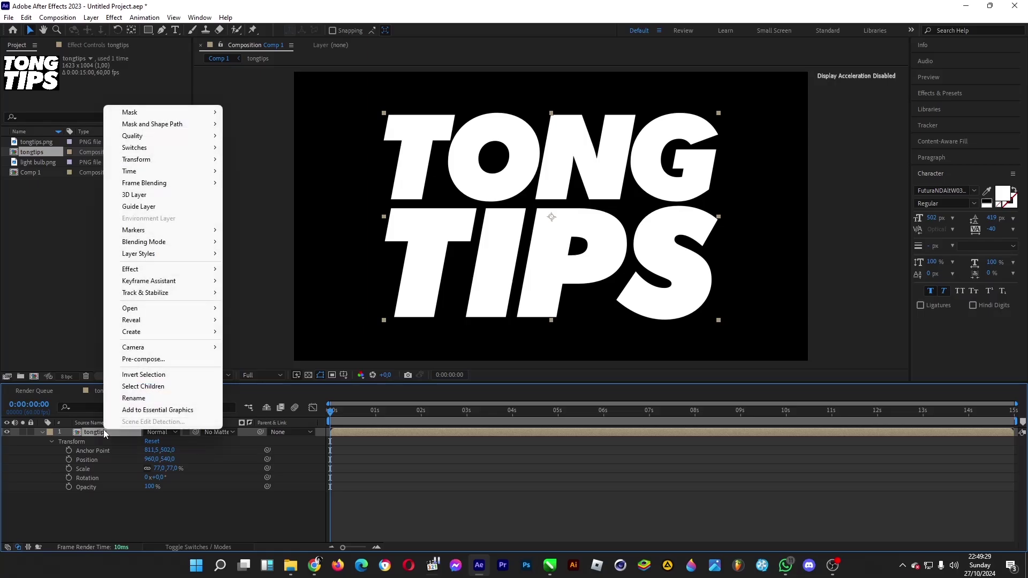
pyautogui.click(143, 359)
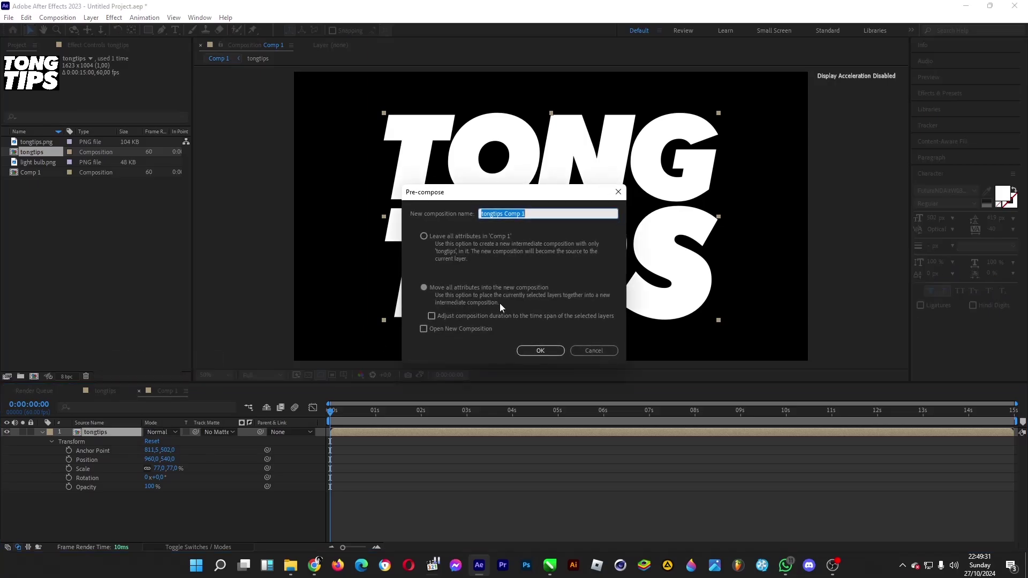
pyautogui.click(542, 351)
# Add a new white solid layer to Comp 1.
pyautogui.rightClick(222, 474)
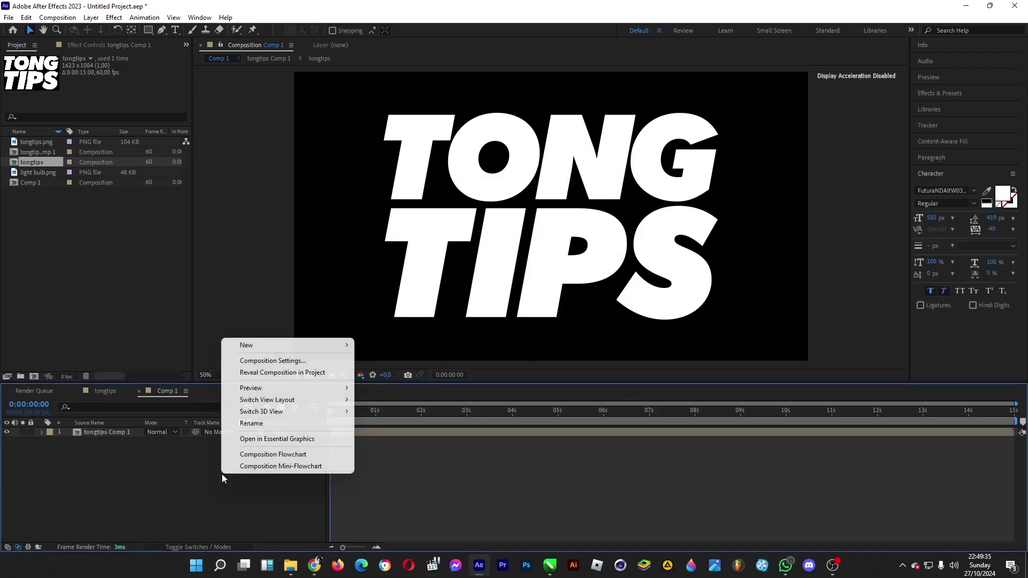
pyautogui.moveTo(294, 346)
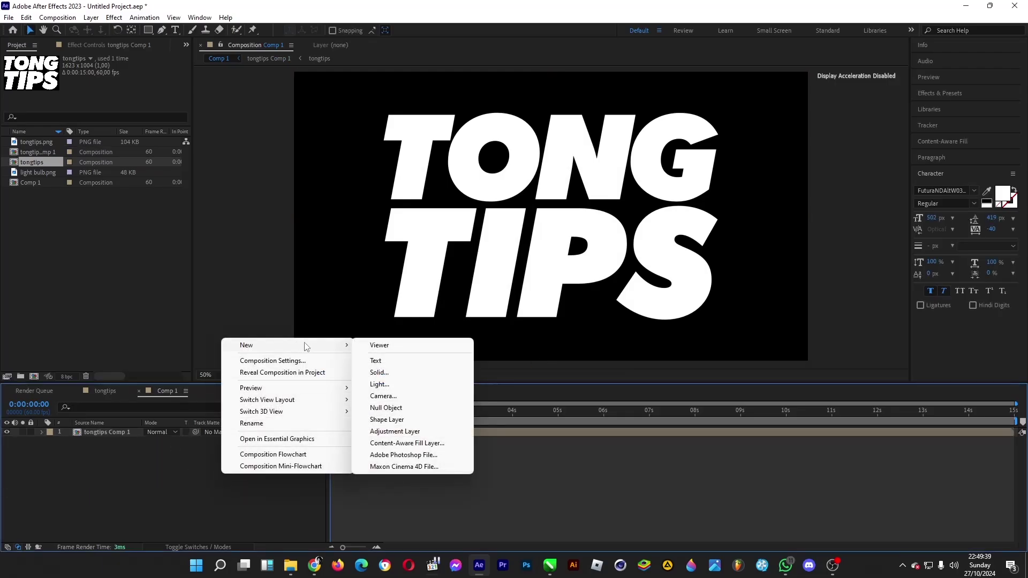
pyautogui.click(391, 373)
pyautogui.click(374, 358)
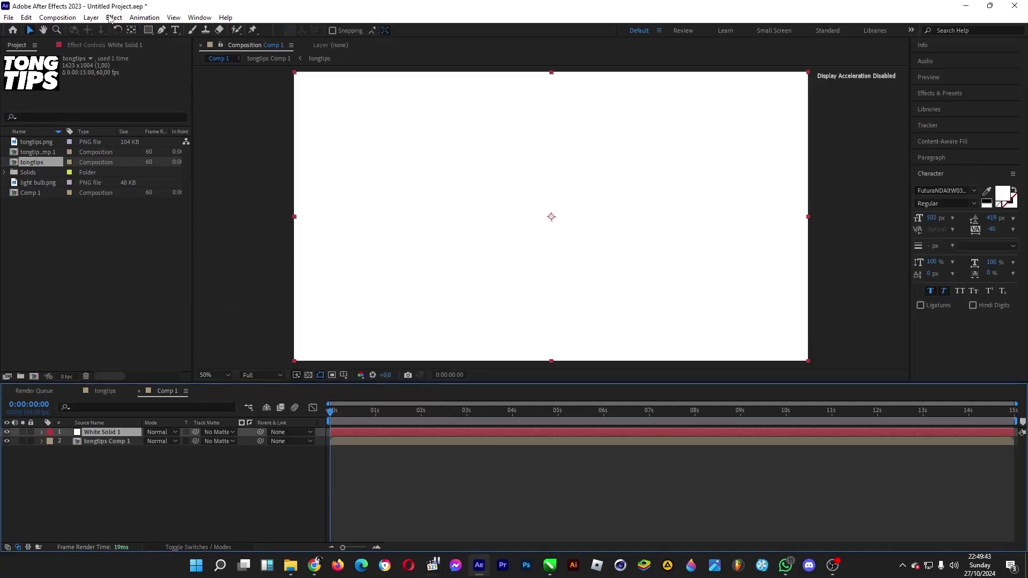
# Apply Gradient Ramp to the white solid, nudging its start and end points slightly inward.
pyautogui.click(114, 17)
pyautogui.moveTo(225, 174)
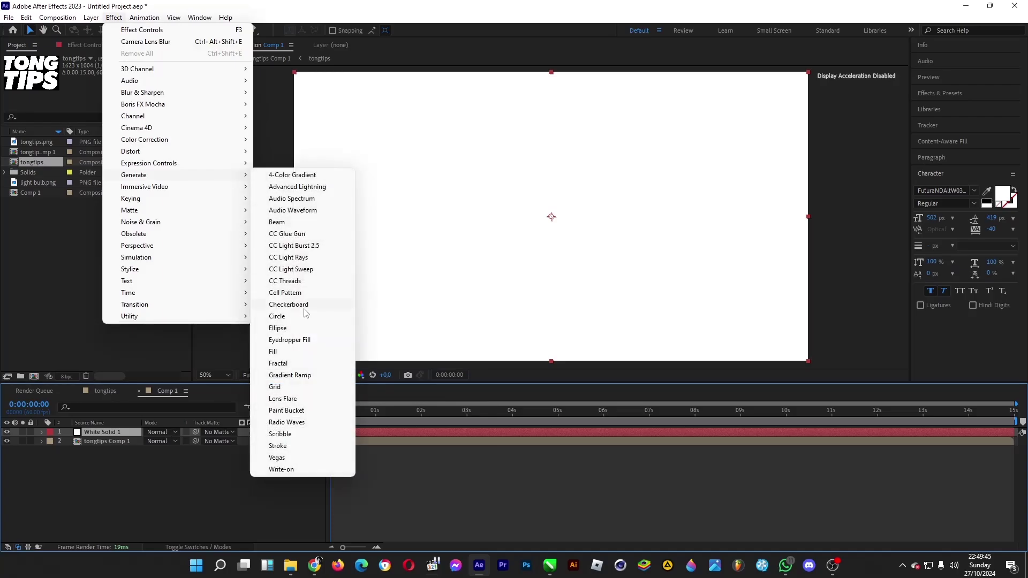
pyautogui.click(300, 375)
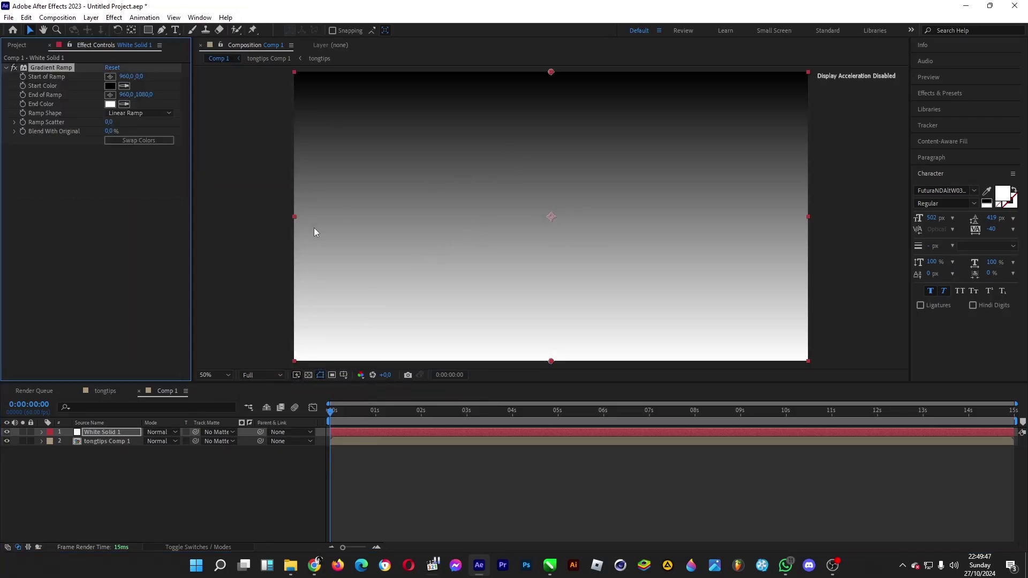
pyautogui.moveTo(550, 72); pyautogui.dragTo(551, 79)
pyautogui.moveTo(551, 361); pyautogui.dragTo(551, 351)
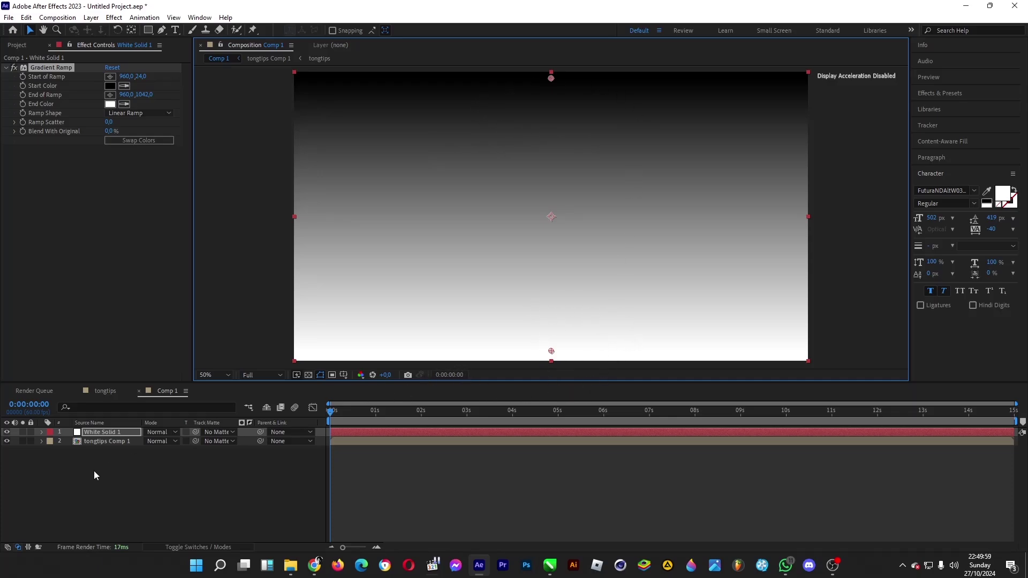
pyautogui.click(98, 442)
# Pre-compose White Solid 1 into White Solid 1 Comp 1 and move it below tongtips Comp 1.
pyautogui.rightClick(98, 431)
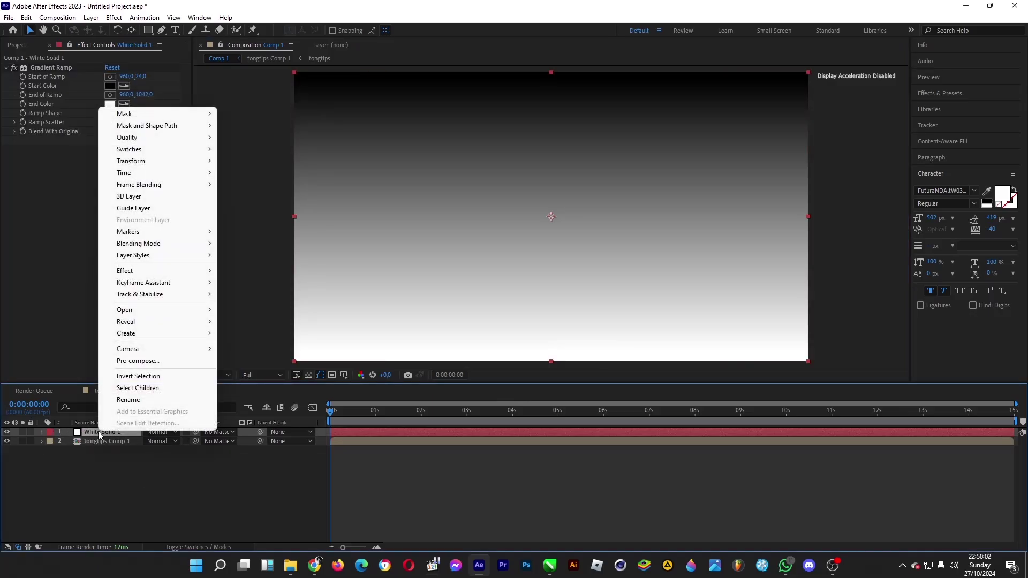
pyautogui.click(176, 361)
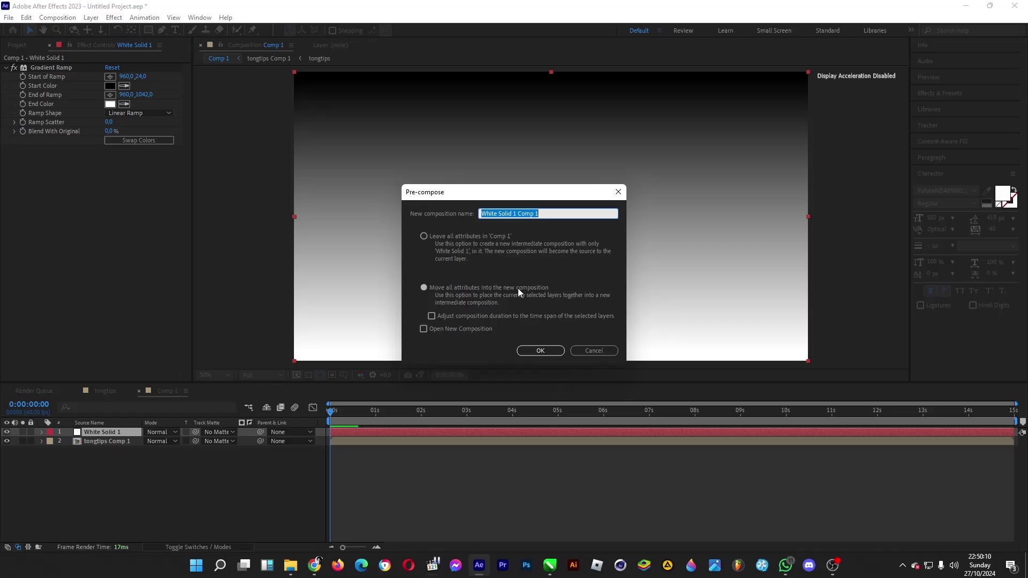
pyautogui.click(537, 349)
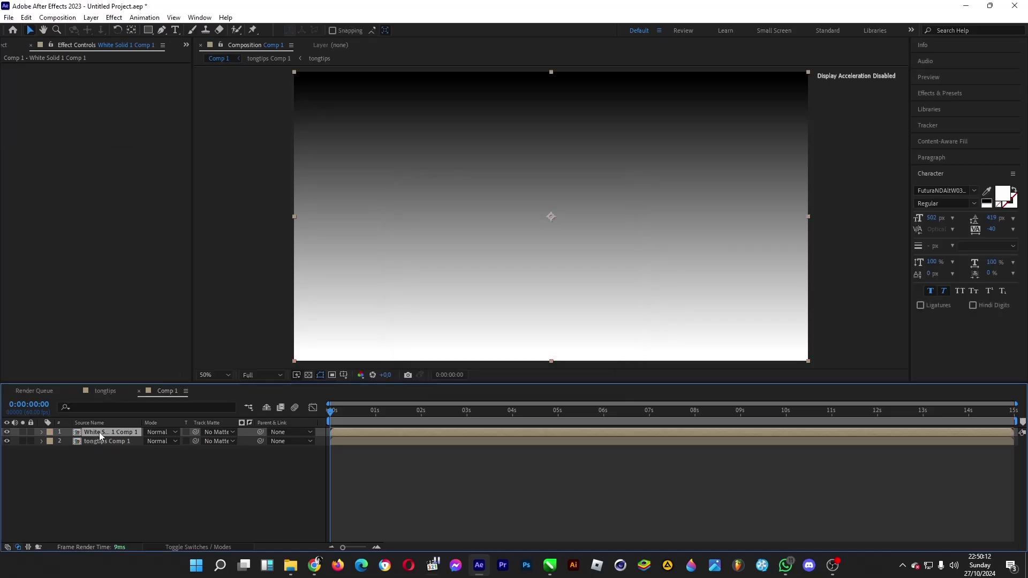
pyautogui.moveTo(99, 432); pyautogui.dragTo(109, 471)
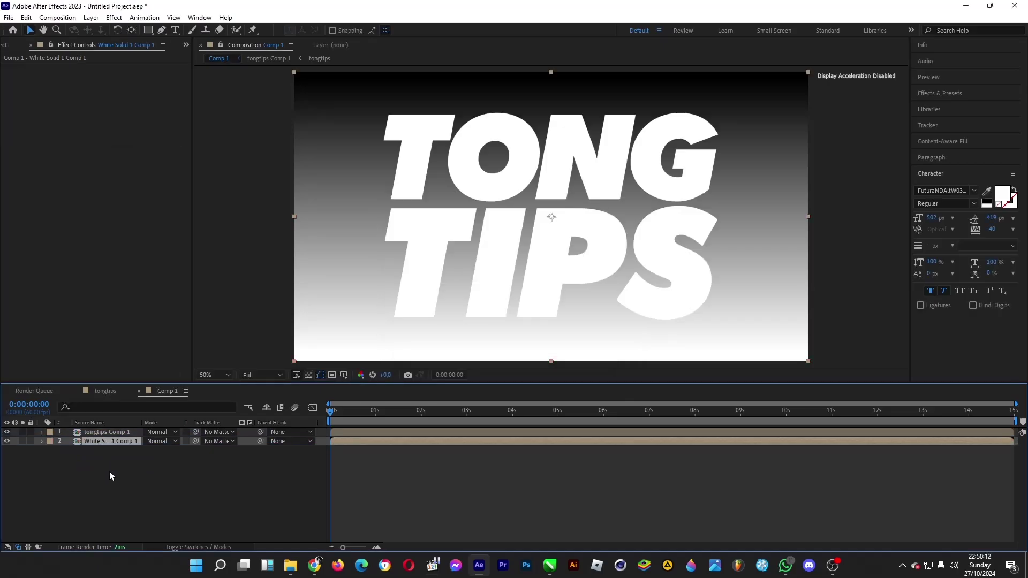
pyautogui.click(105, 434)
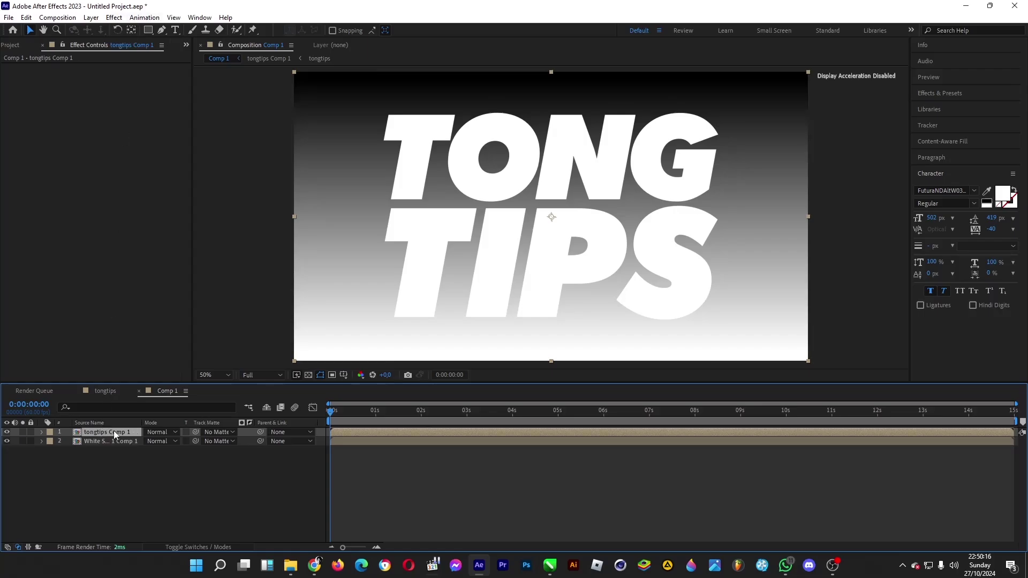
# Apply Time Displacement to tongtips Comp 1 using White Solid 1 Comp 1 as the map, then preview.
pyautogui.click(114, 18)
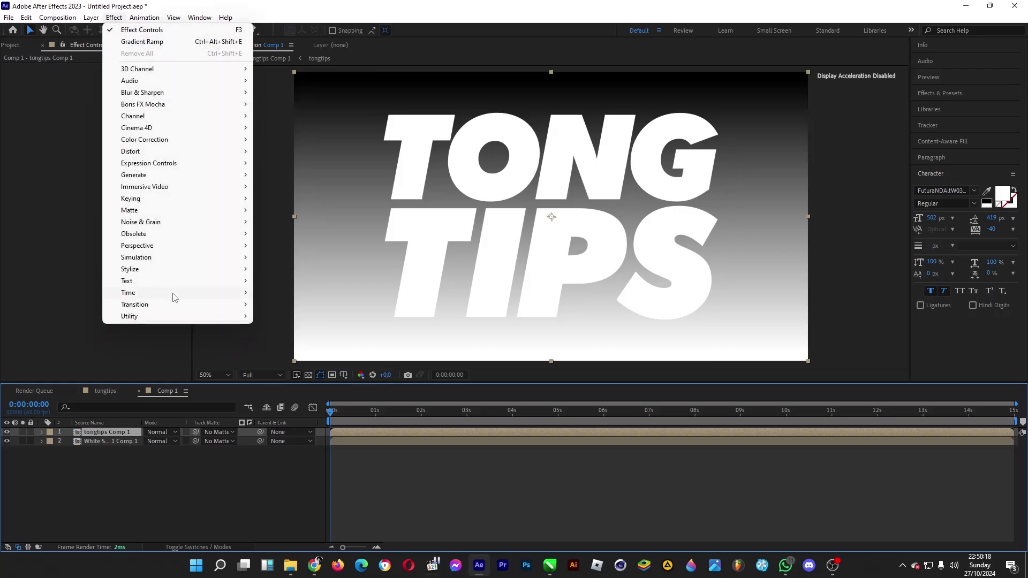
pyautogui.moveTo(176, 297)
pyautogui.click(305, 363)
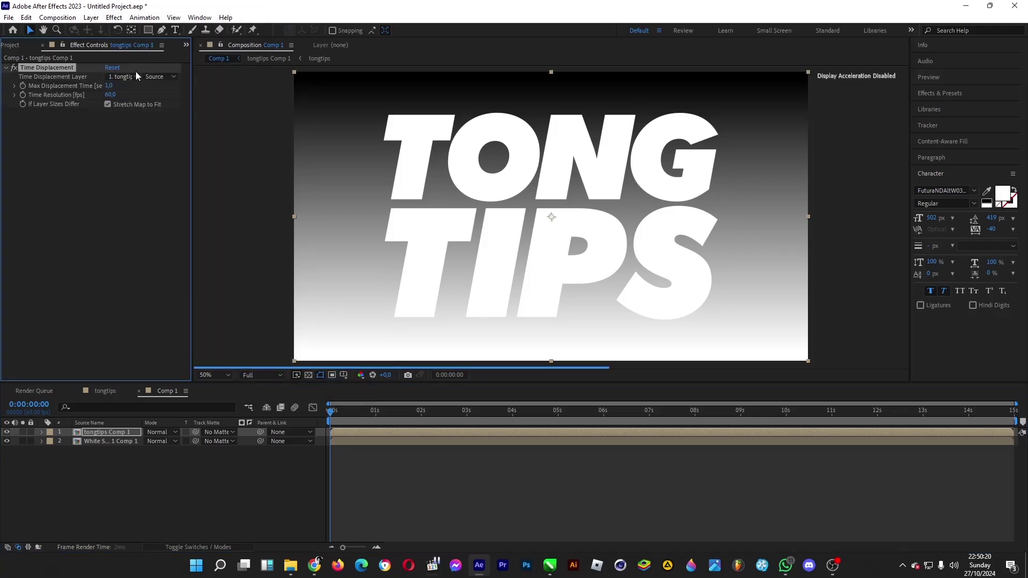
pyautogui.click(125, 77)
pyautogui.click(156, 116)
pyautogui.press('space')
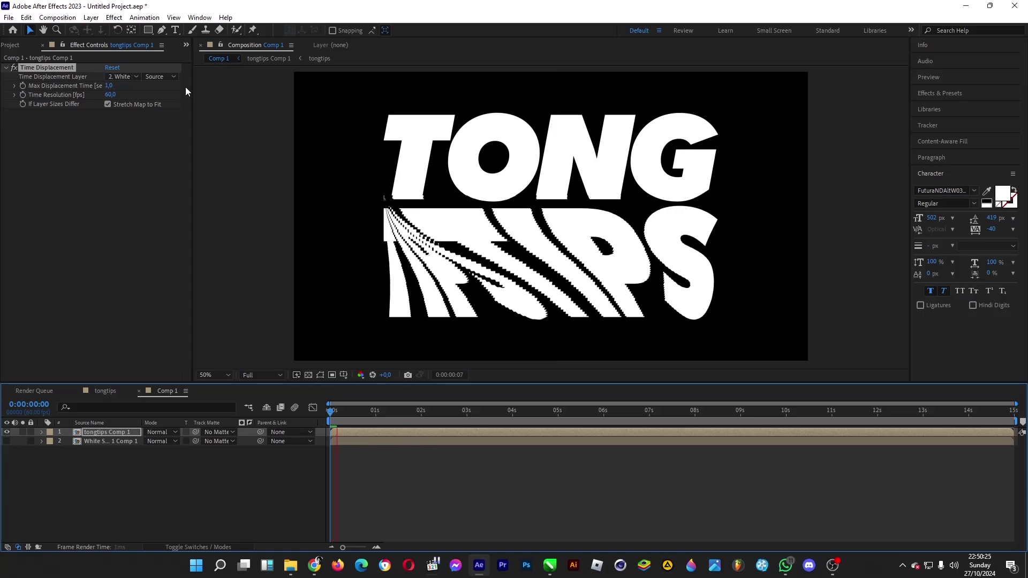
pyautogui.click(108, 95)
# Try a lower Time Resolution, then revert it to 40.
pyautogui.moveTo(106, 95); pyautogui.dragTo(89, 105)
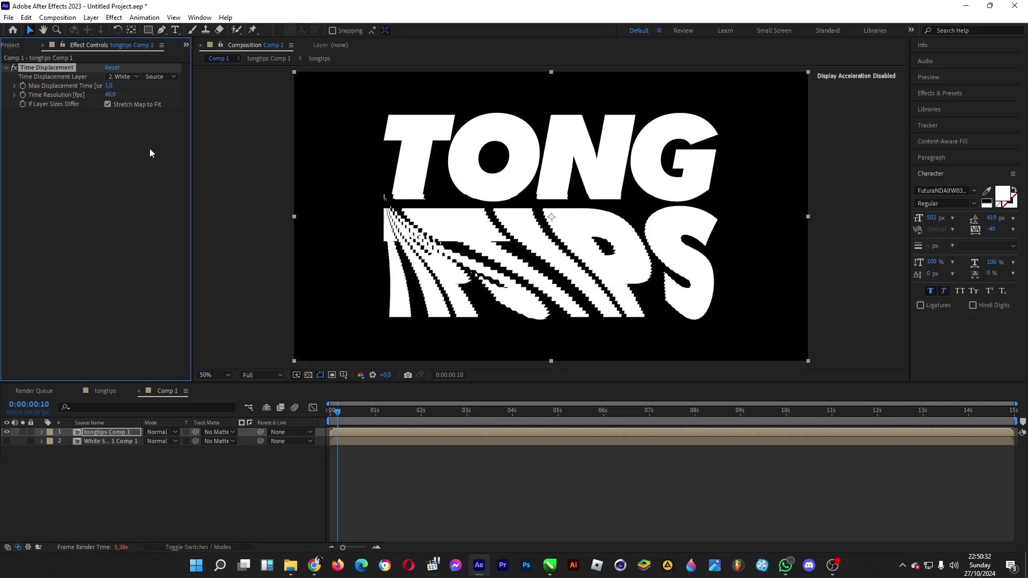
pyautogui.moveTo(111, 95); pyautogui.dragTo(106, 95)
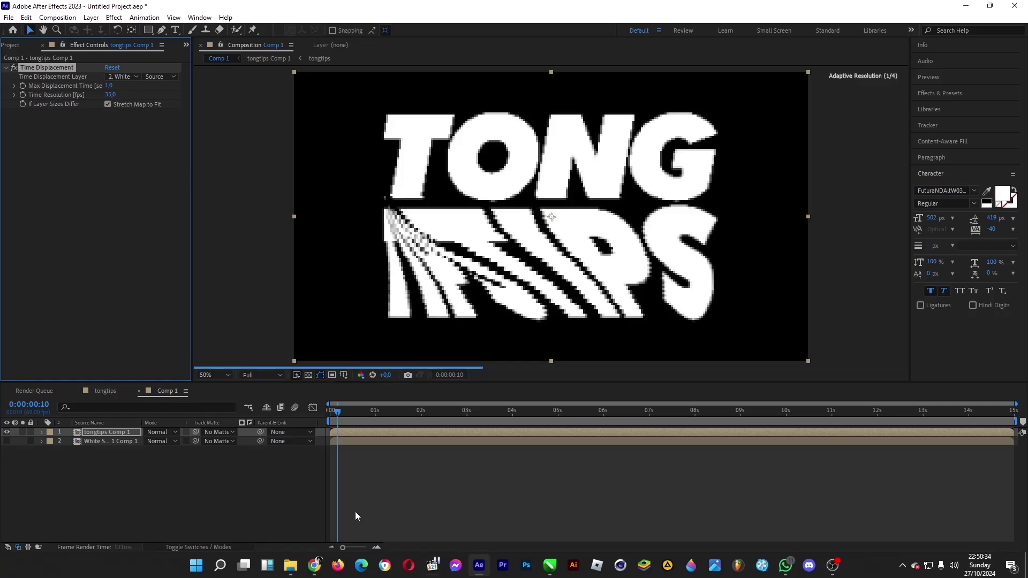
pyautogui.click(119, 462)
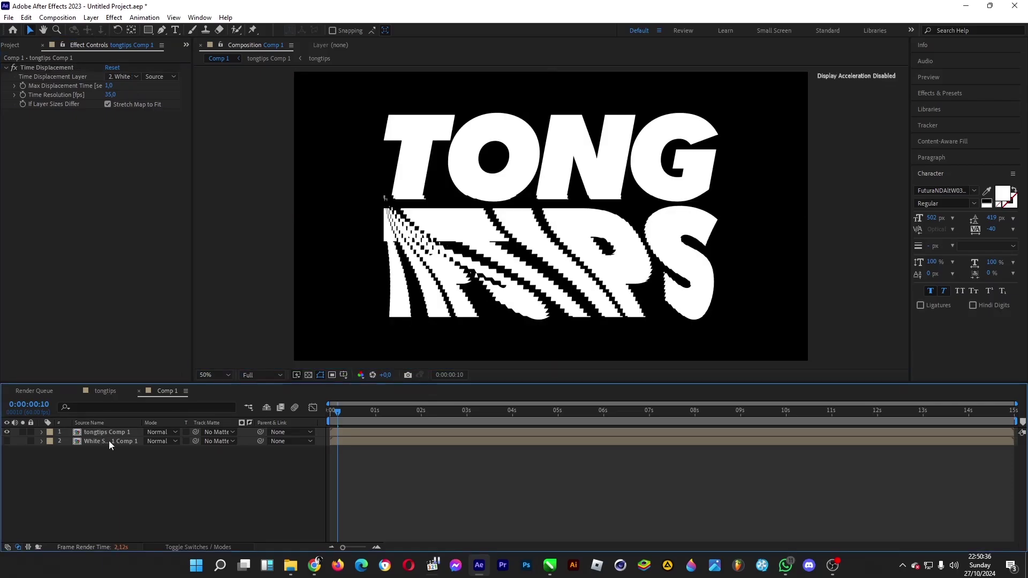
pyautogui.hotkey('ctrl', 'z')
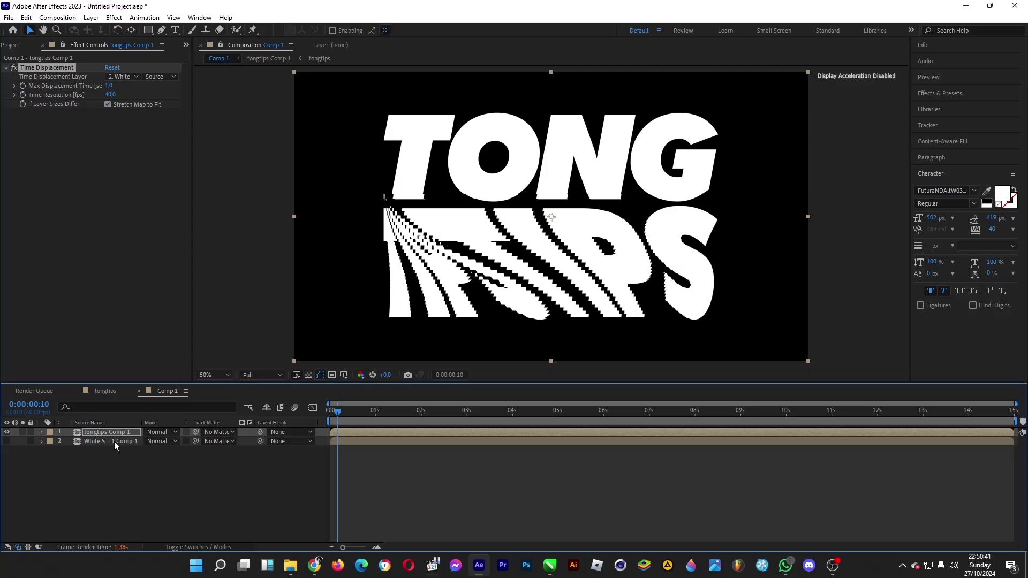
# Inside the gradient precomp, add light bulb.png and scale it to 80%.
pyautogui.doubleClick(114, 441)
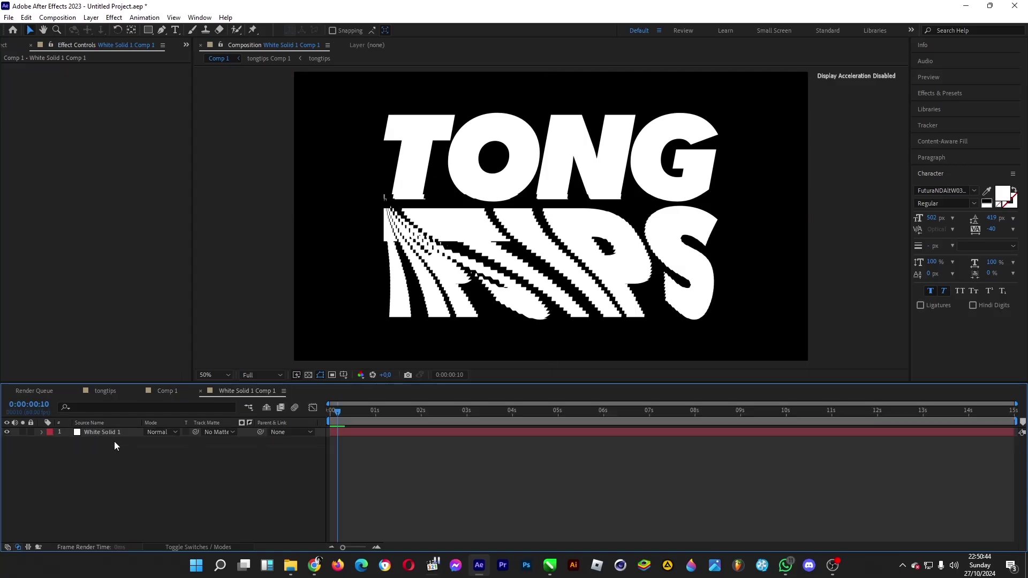
pyautogui.click(104, 432)
pyautogui.click(163, 481)
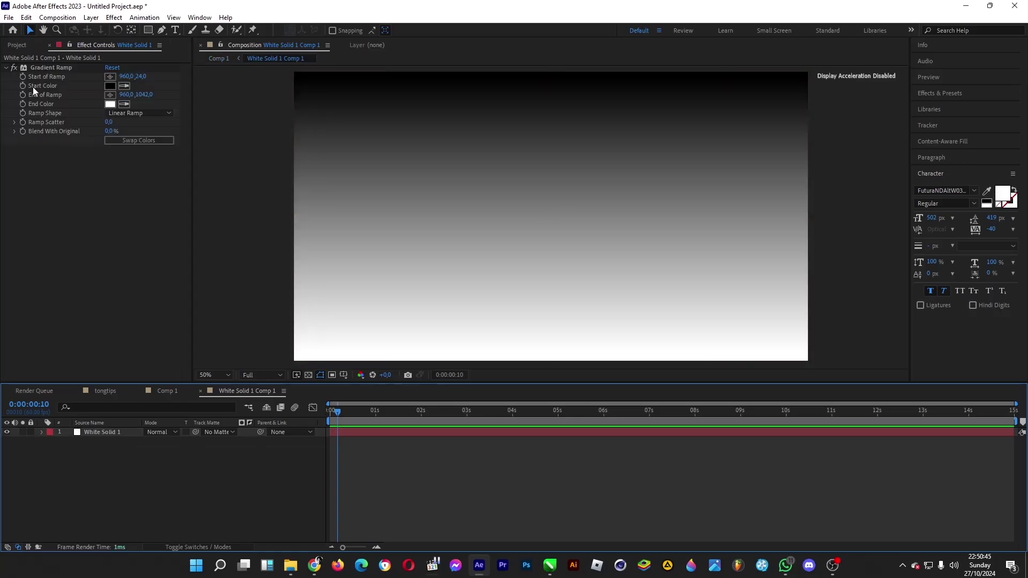
pyautogui.click(17, 45)
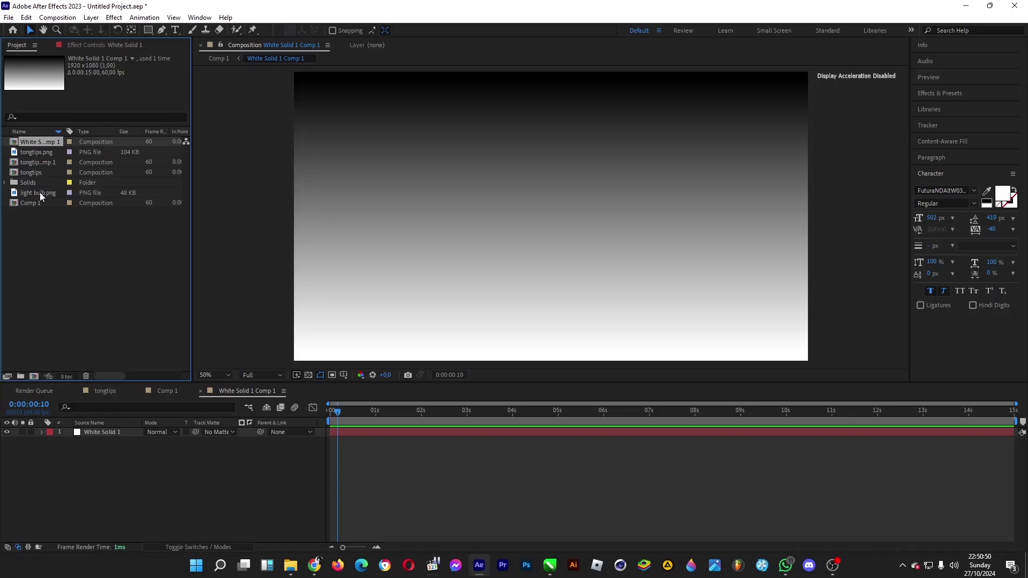
pyautogui.moveTo(40, 192); pyautogui.dragTo(108, 432)
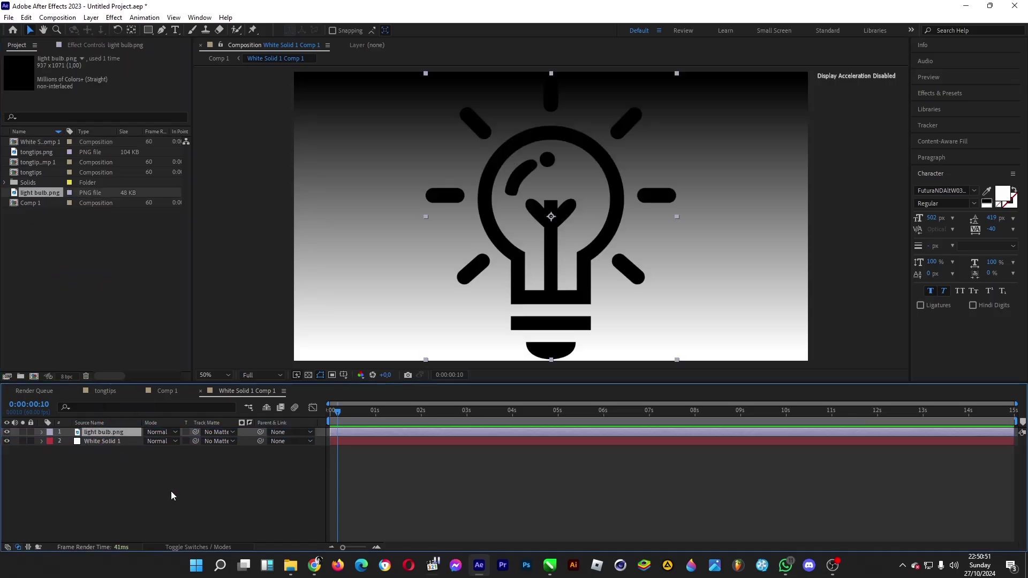
pyautogui.click(42, 432)
pyautogui.moveTo(161, 468); pyautogui.dragTo(150, 468)
# Apply Camera Lens Blur and Radial Blur to the light bulb layer.
pyautogui.rightClick(125, 432)
pyautogui.click(114, 17)
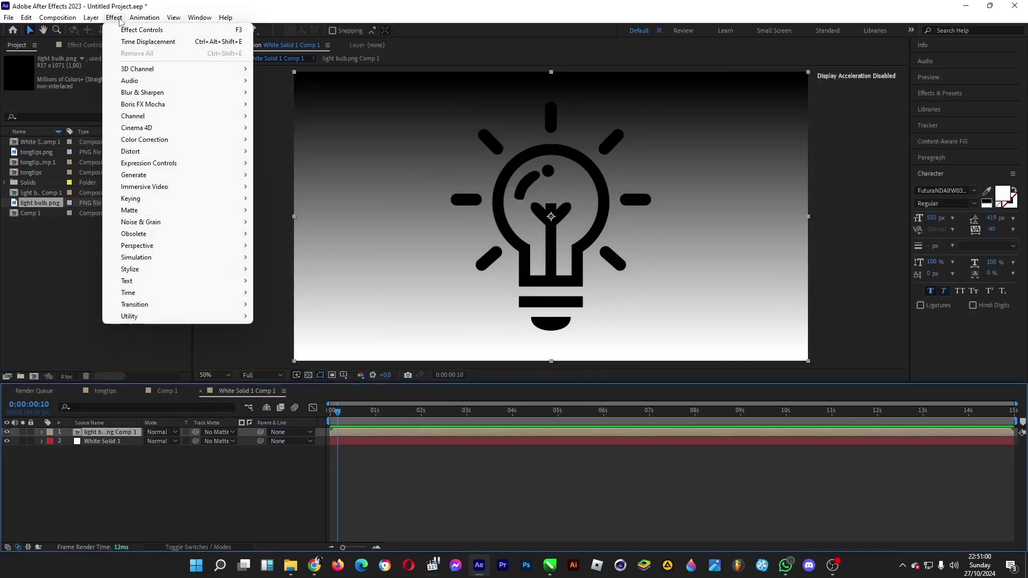
pyautogui.moveTo(141, 92)
pyautogui.click(284, 105)
pyautogui.click(114, 17)
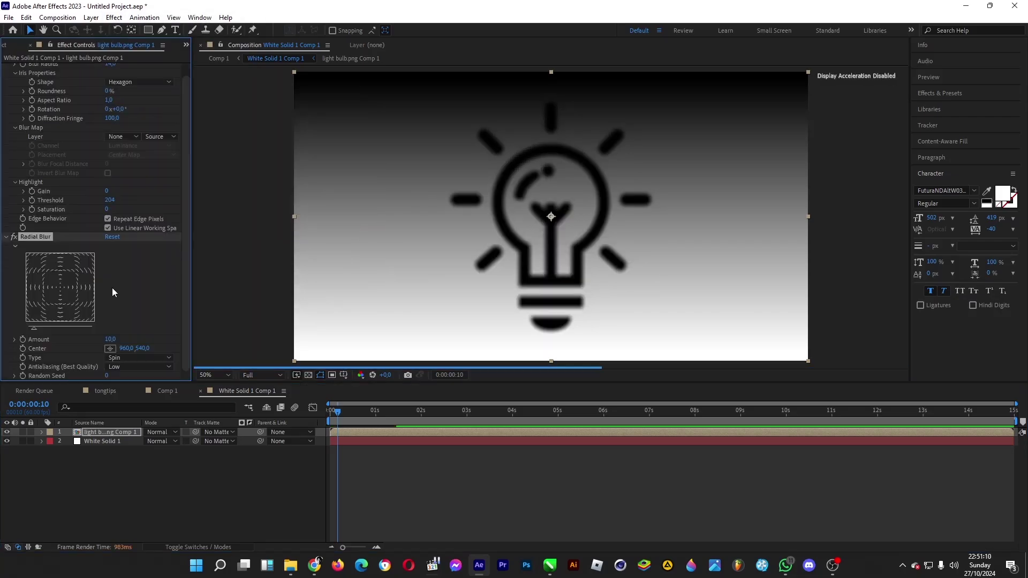
pyautogui.click(42, 432)
# Keyframe Position, Scale and Rotation on the light bulb.png Comp 1 layer, rotating it to 43° at 5 s.
pyautogui.click(52, 450)
pyautogui.click(68, 477)
pyautogui.click(69, 486)
pyautogui.click(69, 468)
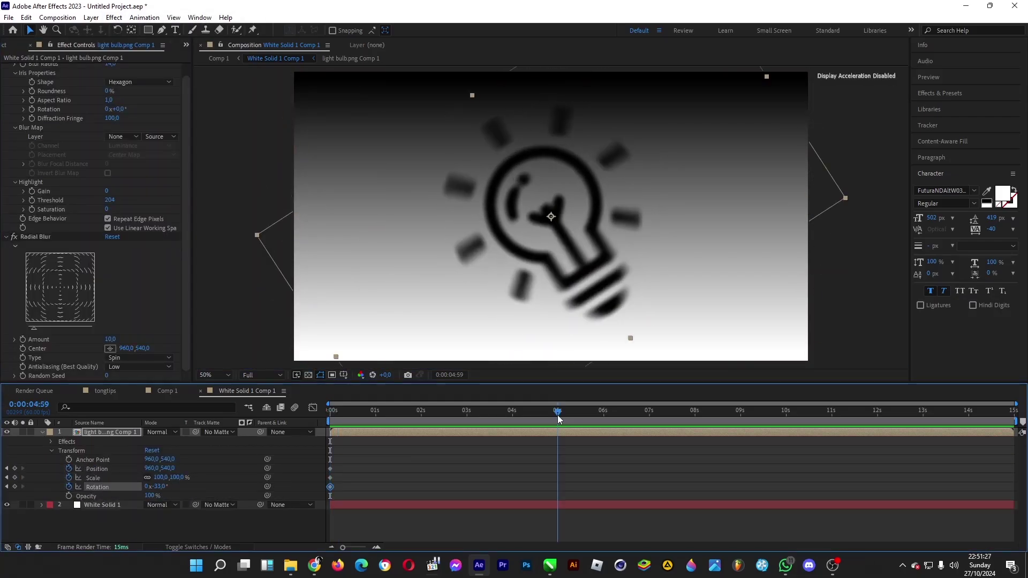
pyautogui.moveTo(158, 486); pyautogui.dragTo(197, 486)
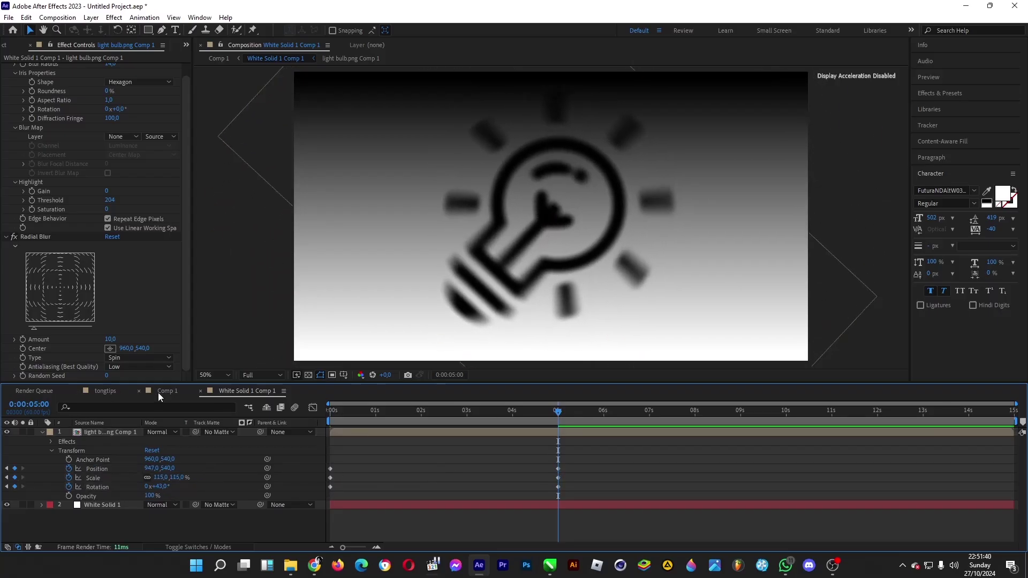